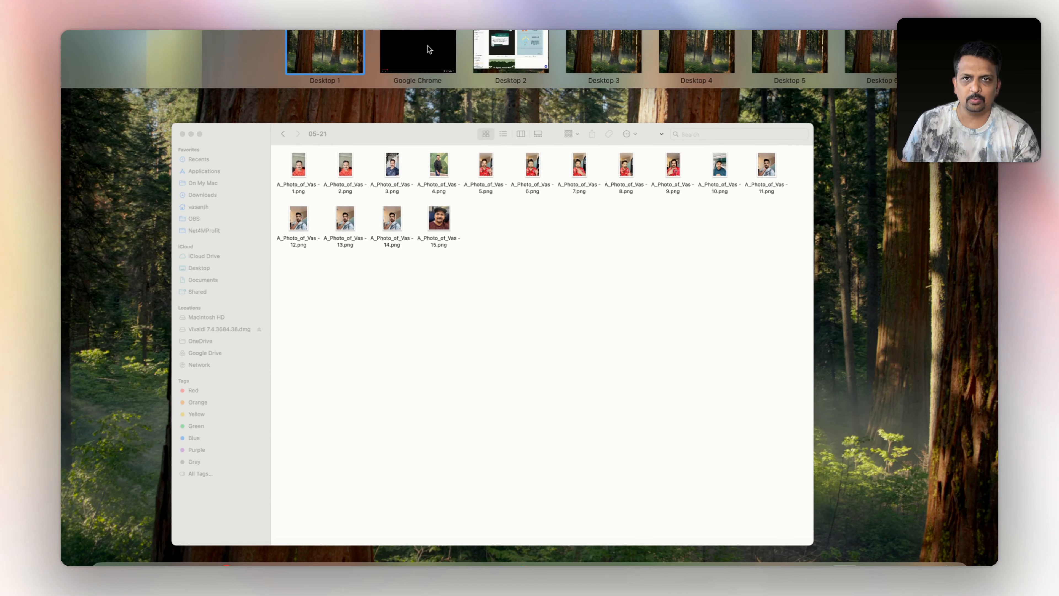
Switch from the Finder folder of portrait PNGs to Chrome's Replicate dashboard
click(427, 45)
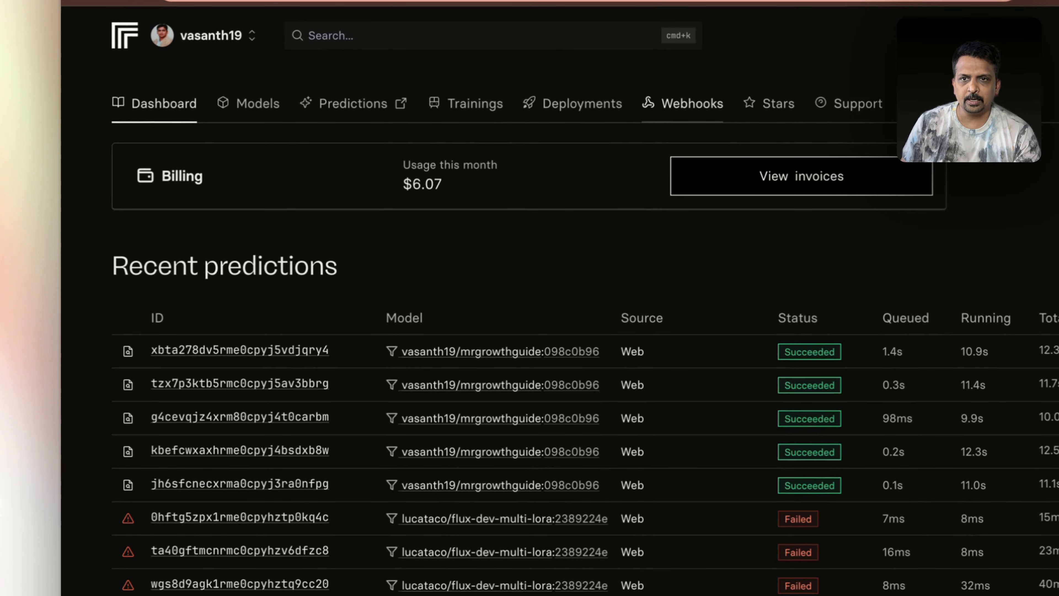
Search Replicate for 'otris' and open the ostris/flux-dev-lora-trainer page
click(421, 34)
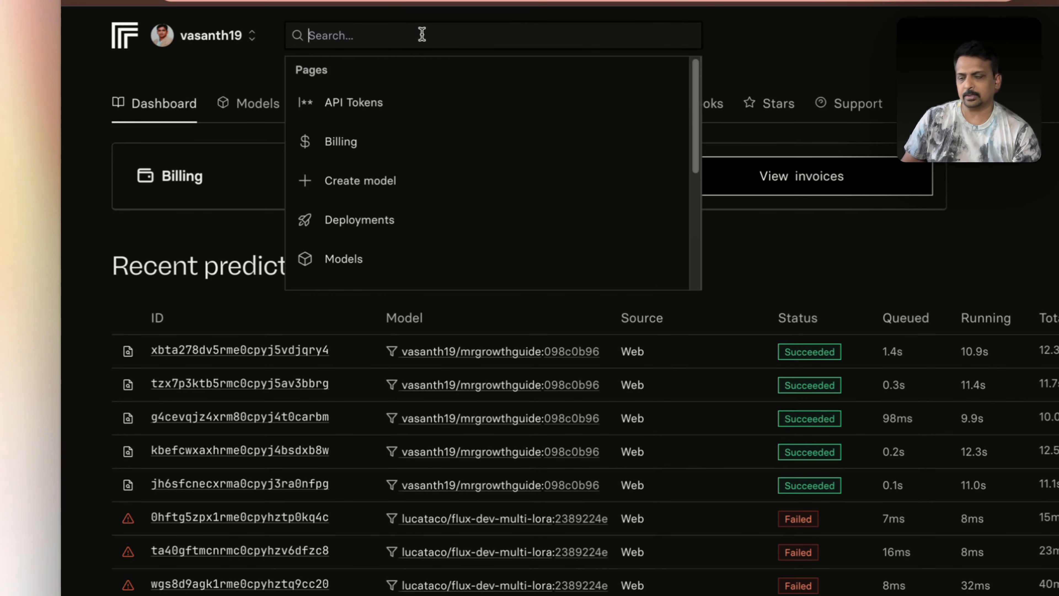
text(otris)
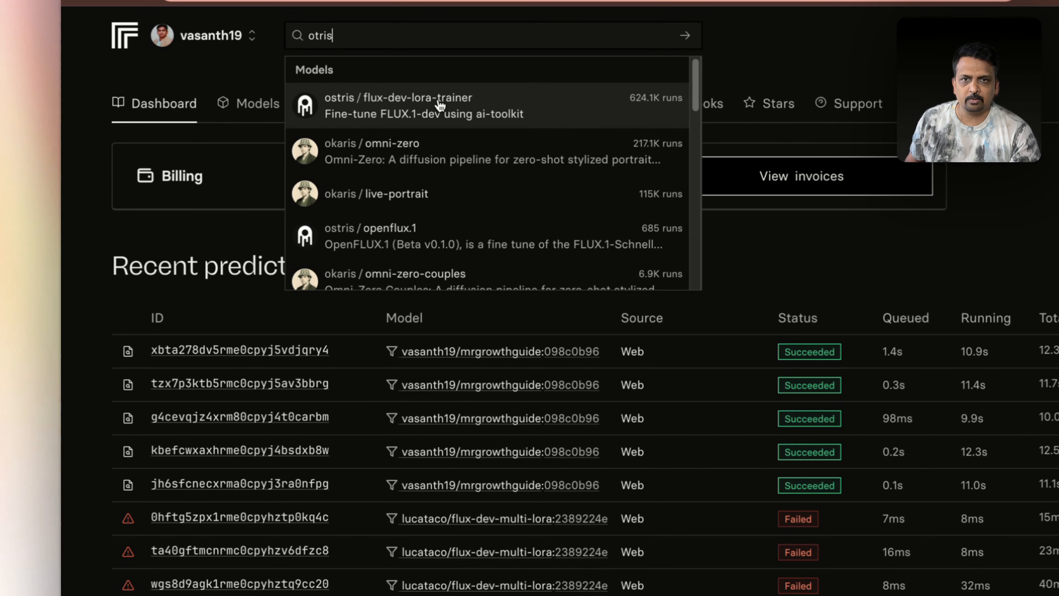
click(440, 105)
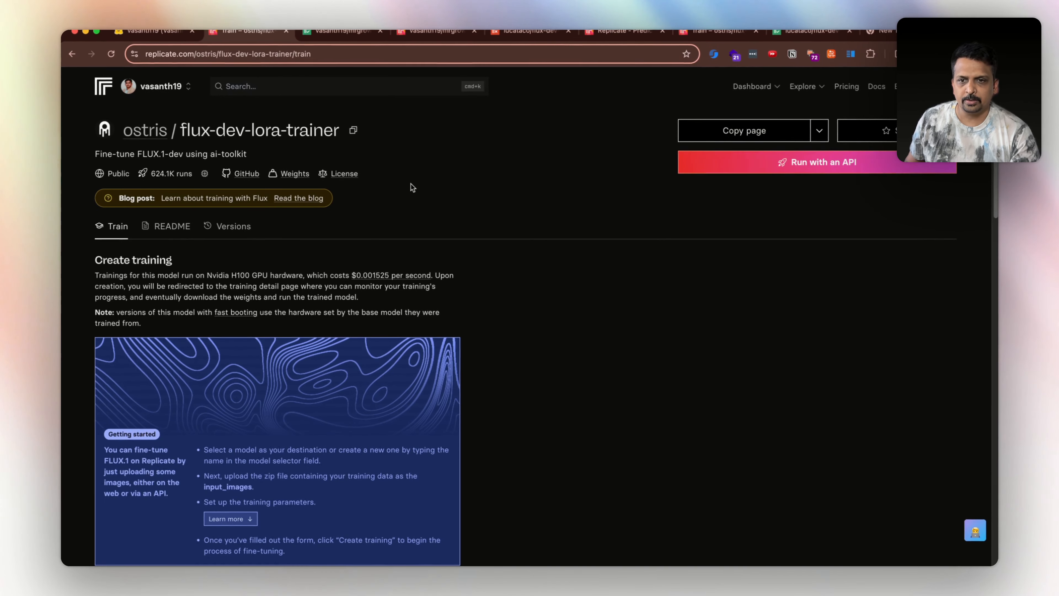
Set the training destination to a new model, beginning its name with 'mr'
scroll(411, 184, down, 10)
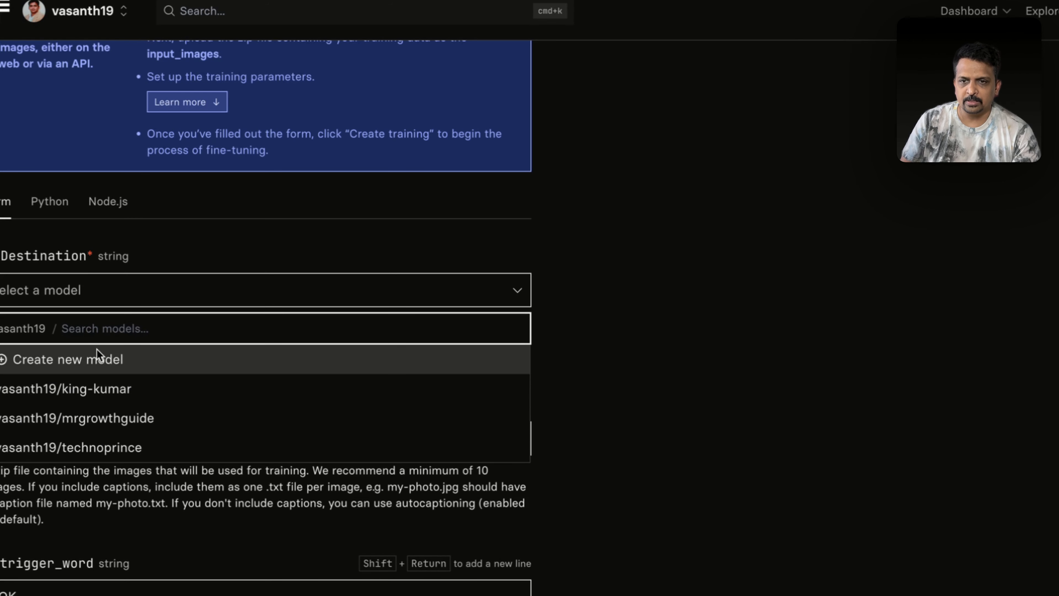
click(97, 358)
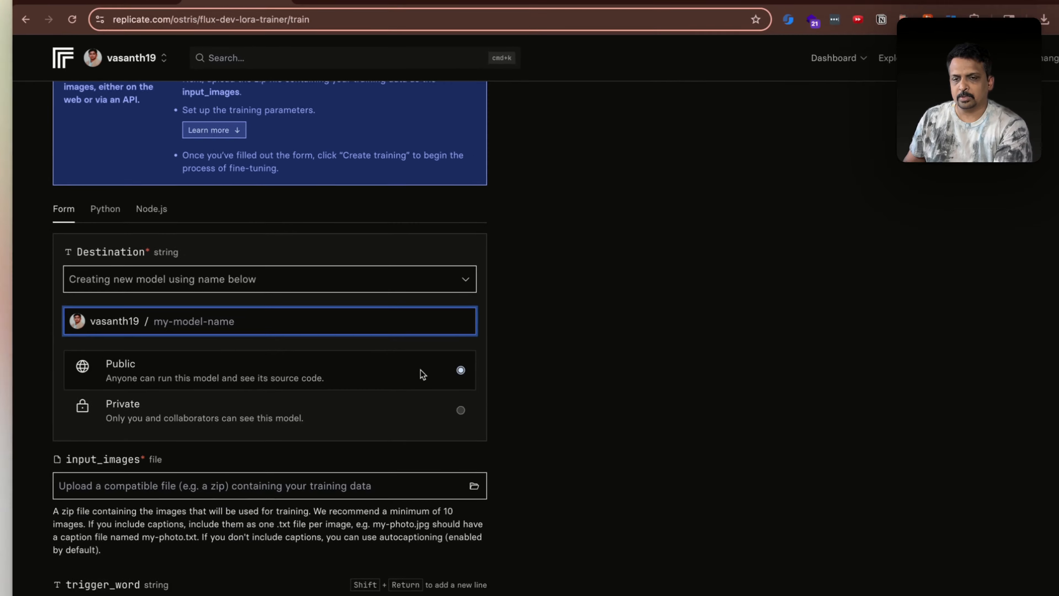
text(mr)
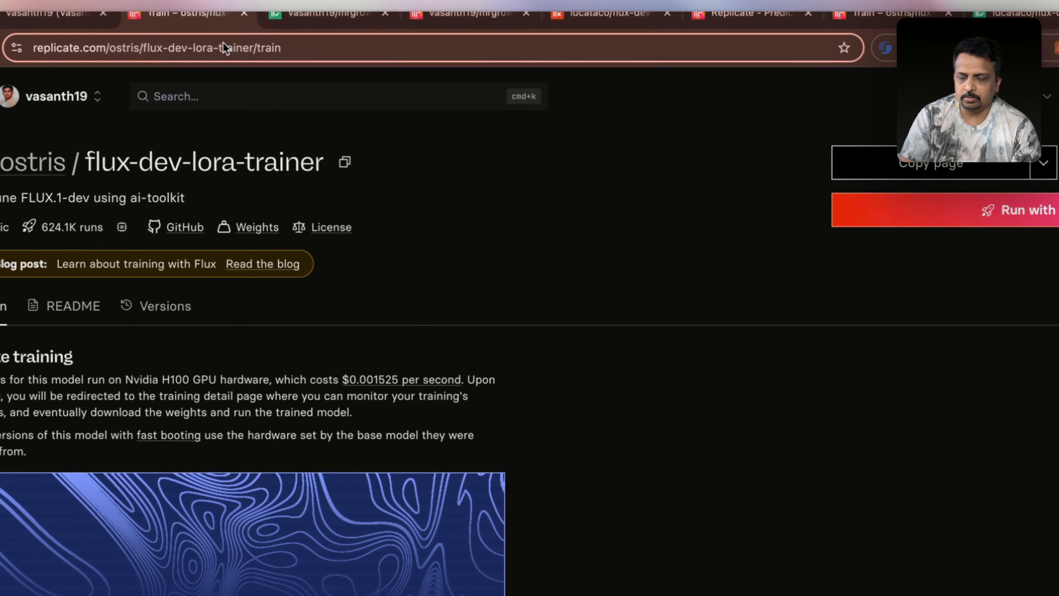
Make the new destination model public
click(83, 48)
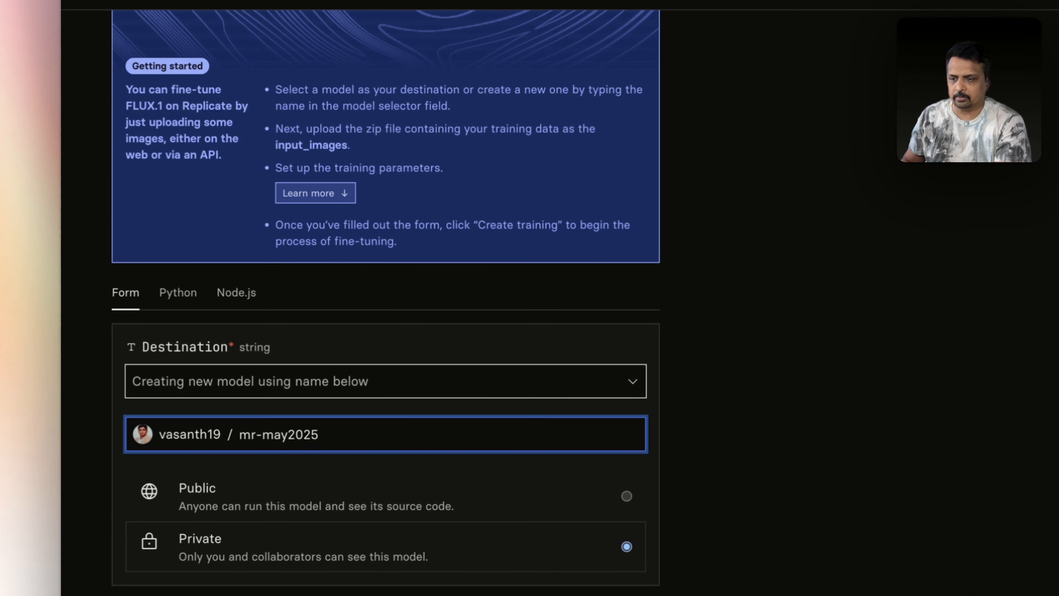
click(730, 446)
scroll(709, 436, down, 3)
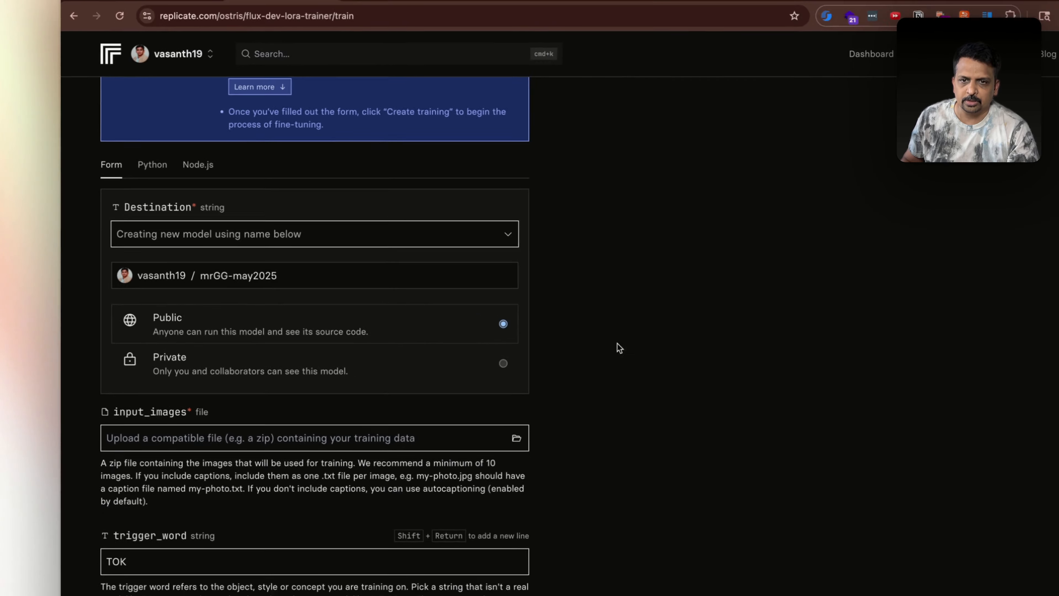
Edit the model name to mrGG-05-2025, replacing 'may' with '05-'
triple_click(284, 435)
click(291, 275)
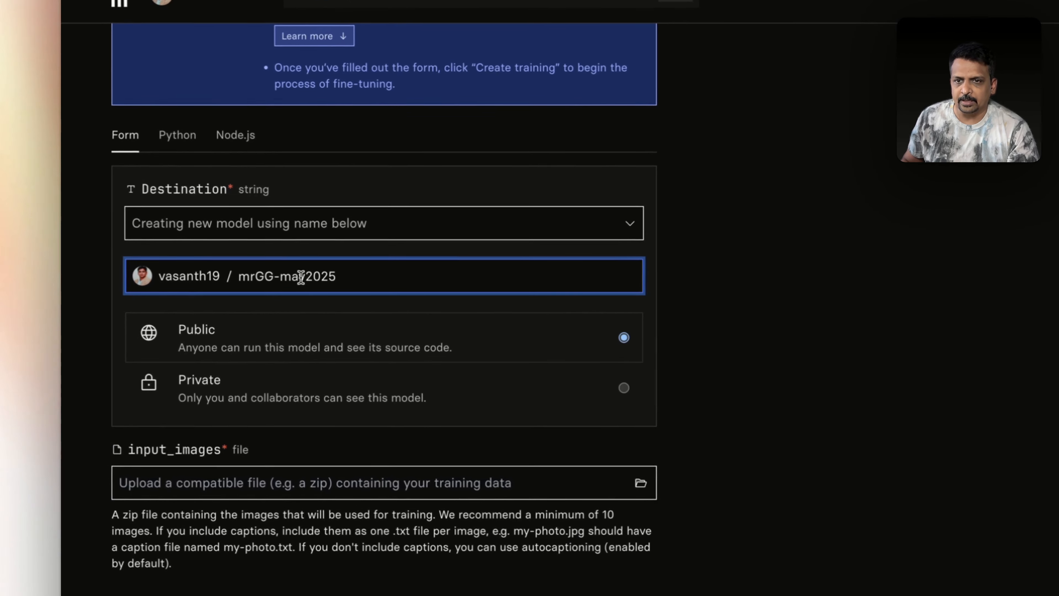
double_click(217, 275)
text(05)
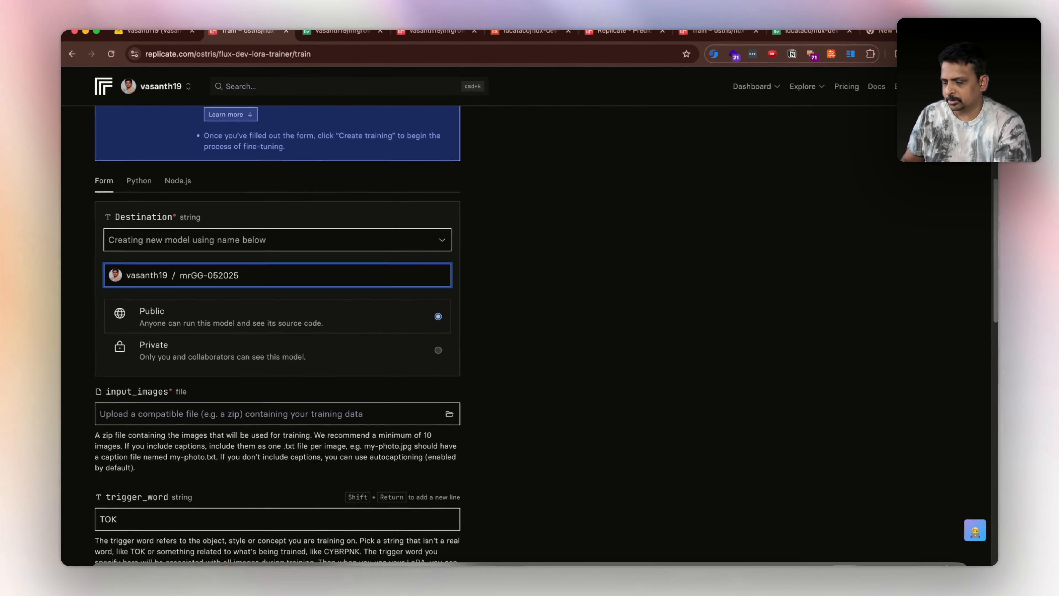
text(-)
click(289, 290)
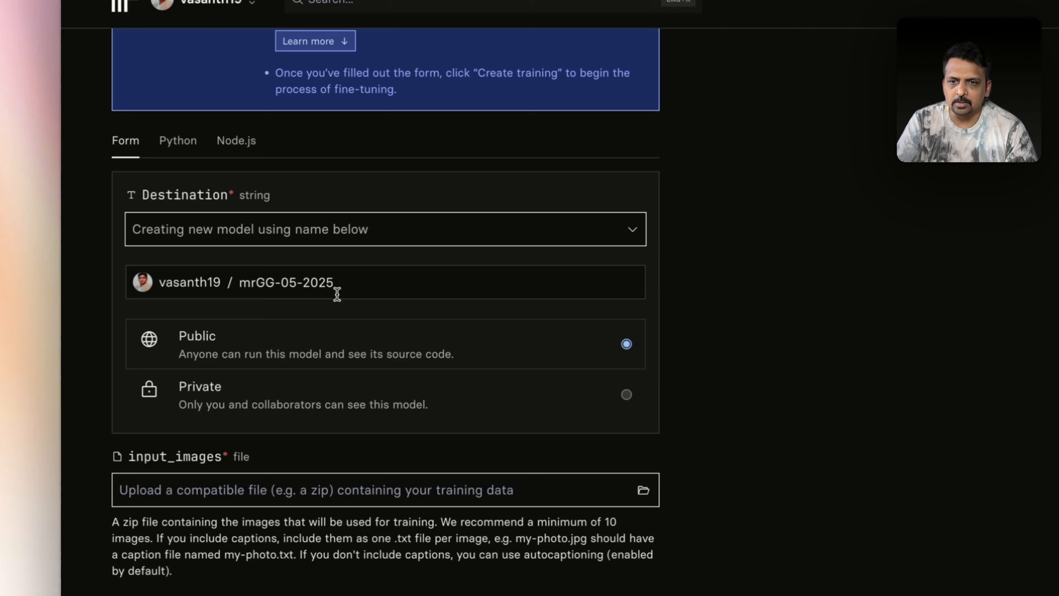
scroll(474, 297, down, 4)
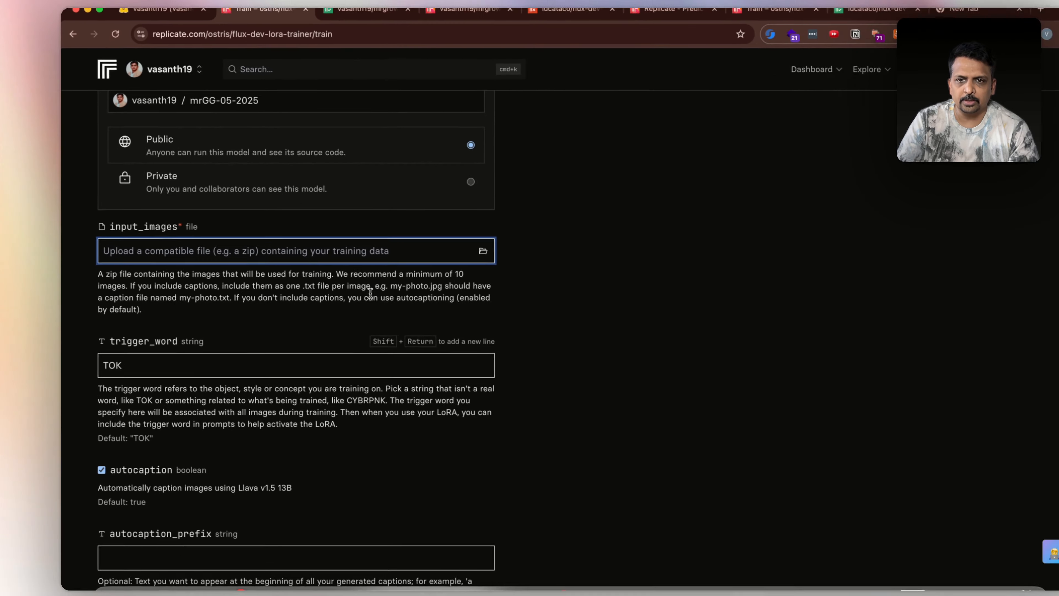
drag(437, 286, 601, 303)
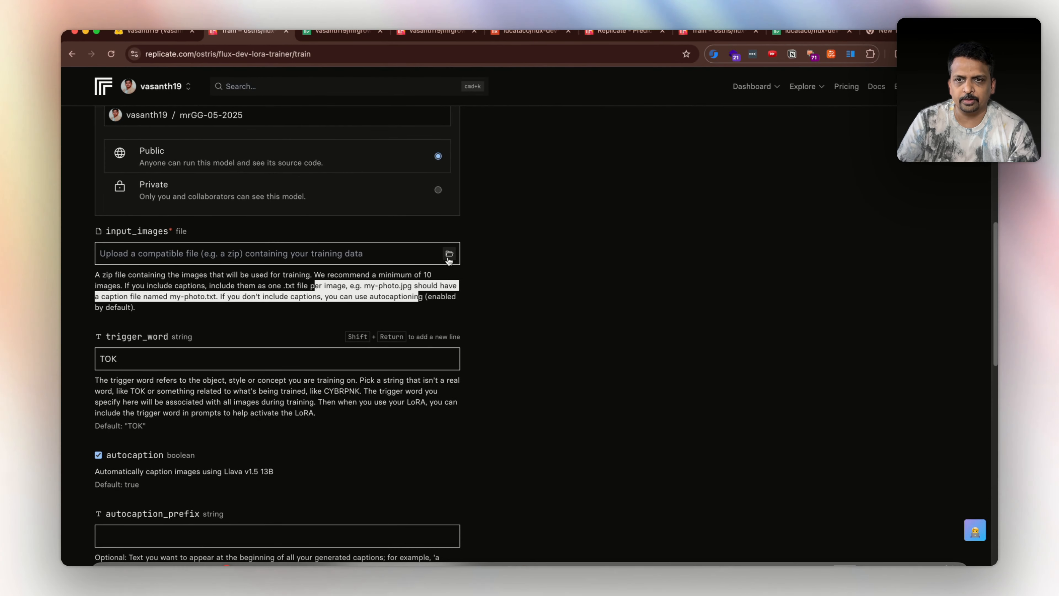
Upload the 05-21.zip archive from the photos' parent folder as input_images
click(449, 260)
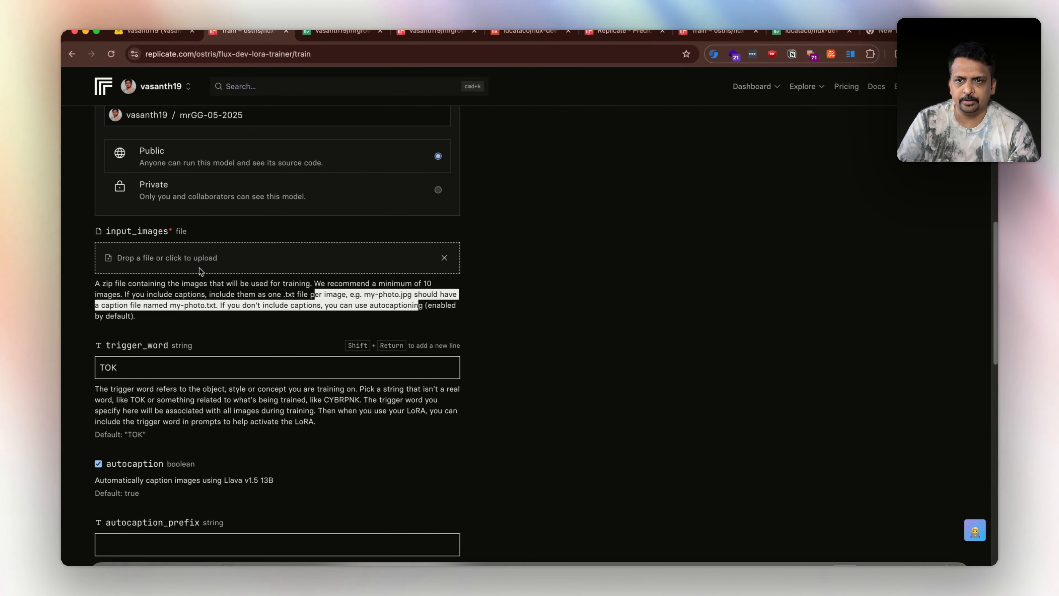
click(295, 225)
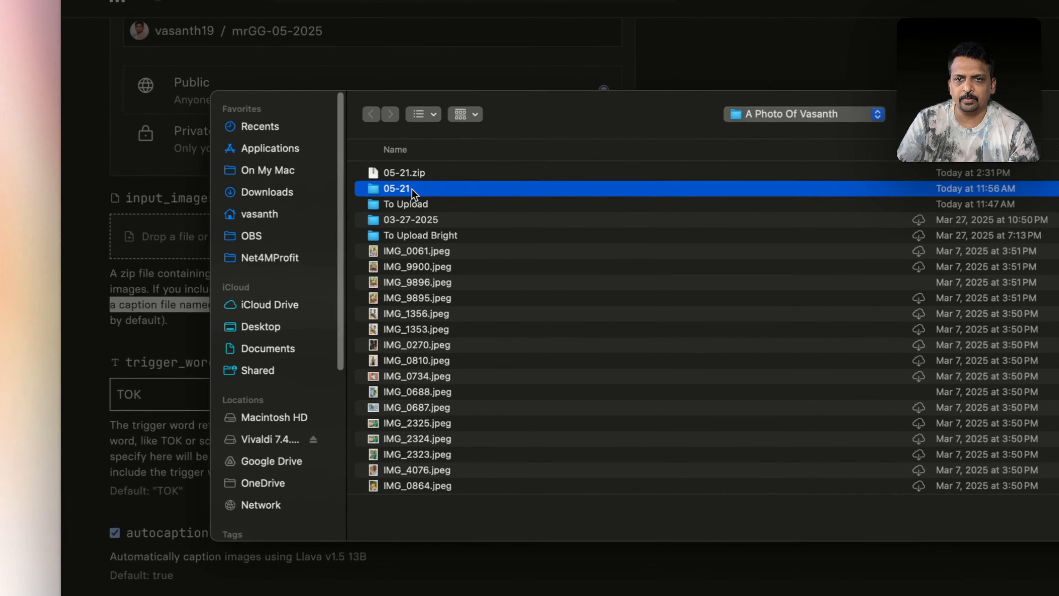
double_click(410, 184)
click(436, 107)
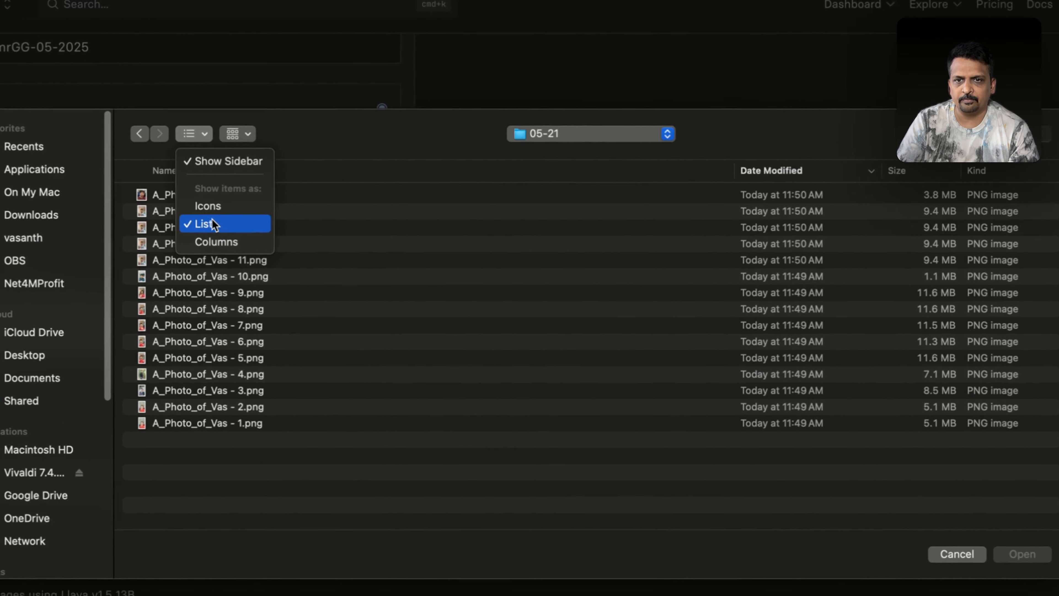
click(208, 206)
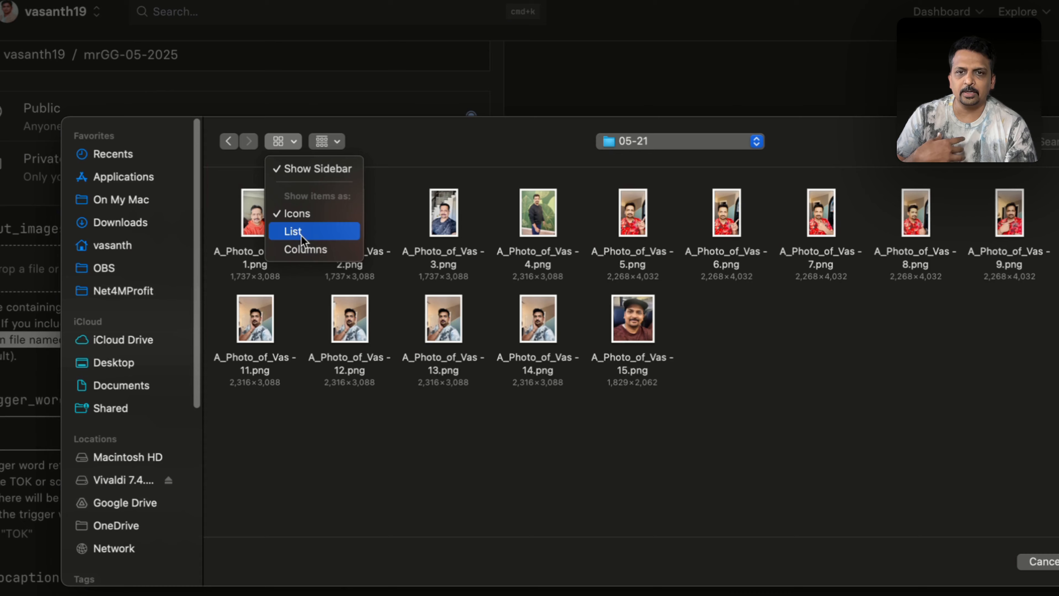
click(321, 233)
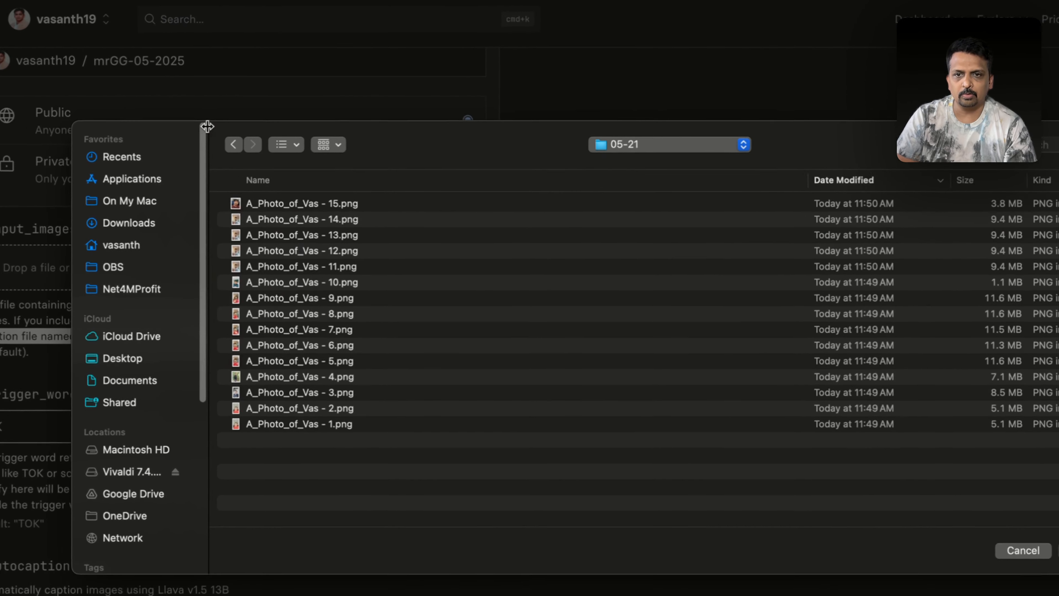
click(276, 172)
click(288, 206)
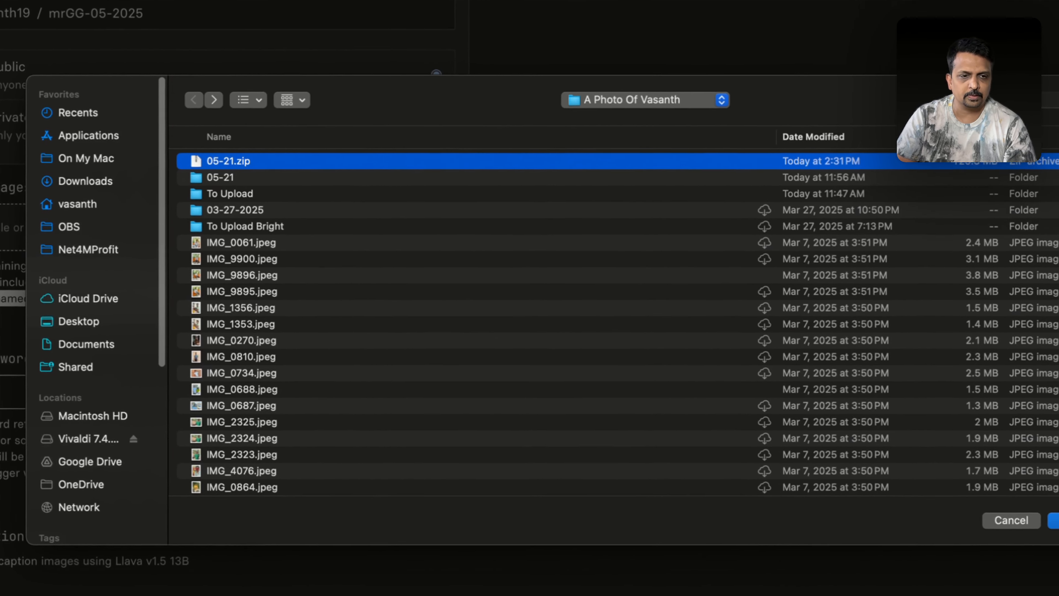
click(1055, 522)
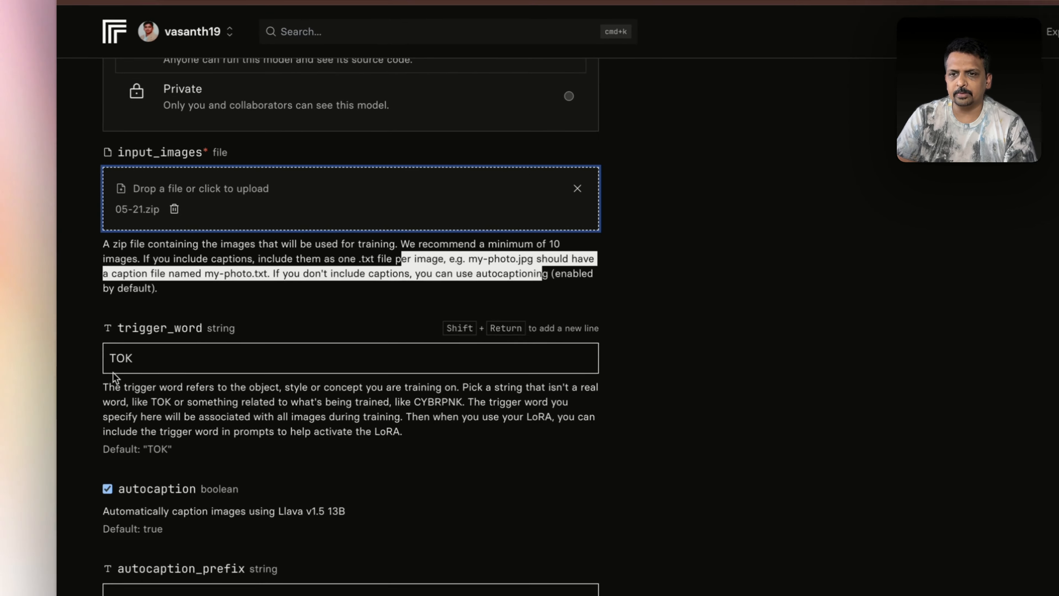
Select the default trigger word TOK, then scroll down to the hf_repo_id and hf_token fields
click(4, 413)
key(super+a)
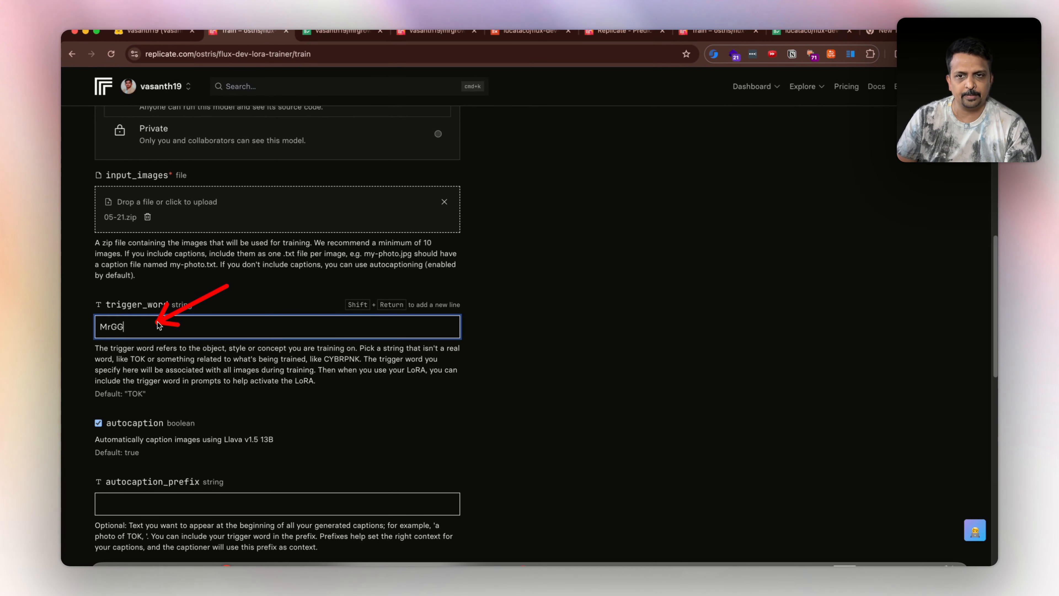
scroll(158, 325, down, 10)
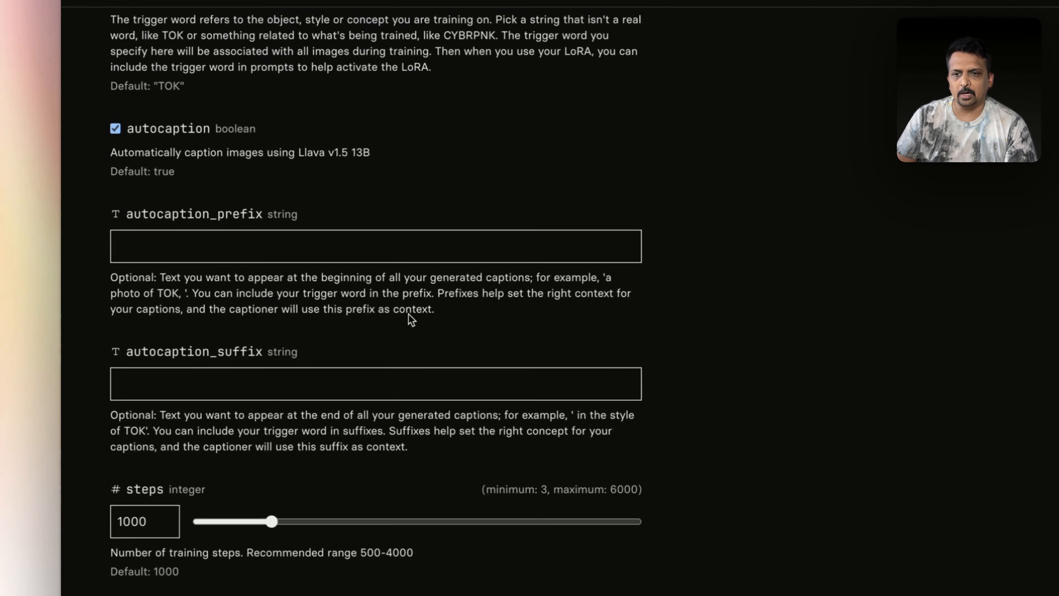
scroll(177, 339, down, 2)
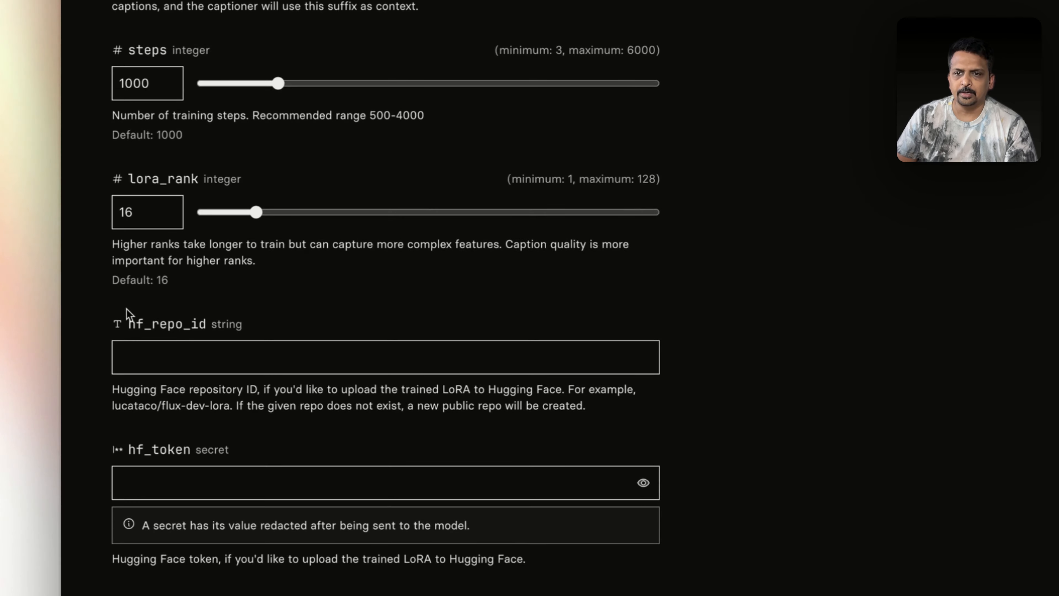
drag(127, 321, 199, 325)
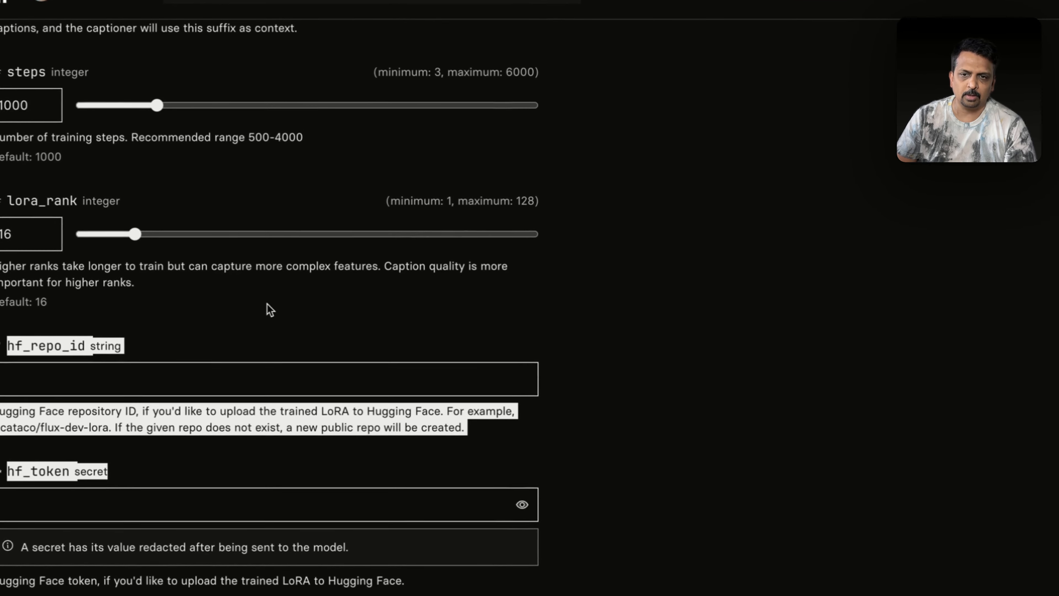
click(285, 318)
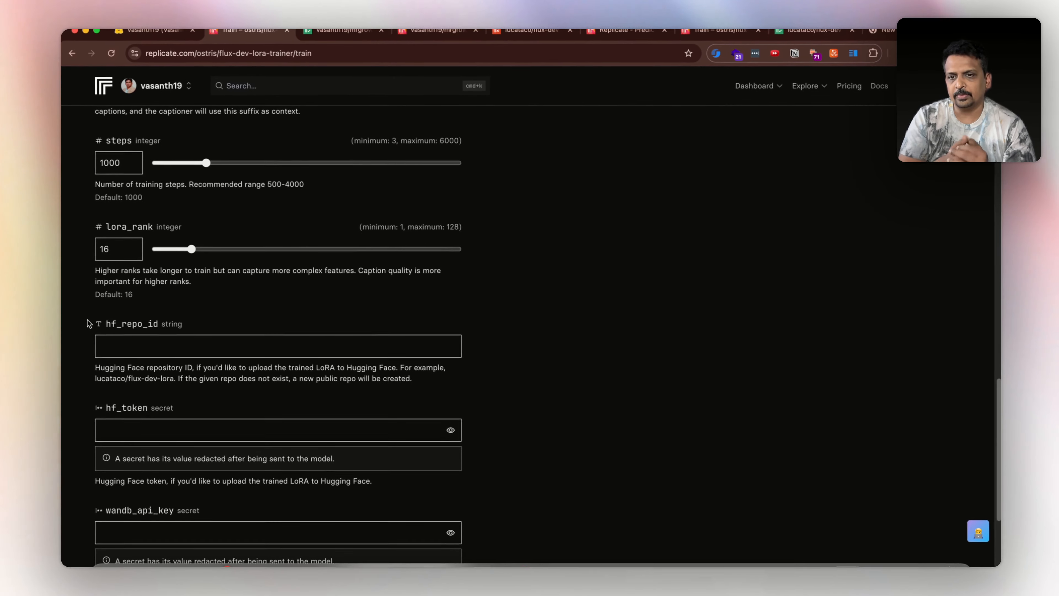
drag(201, 334, 105, 327)
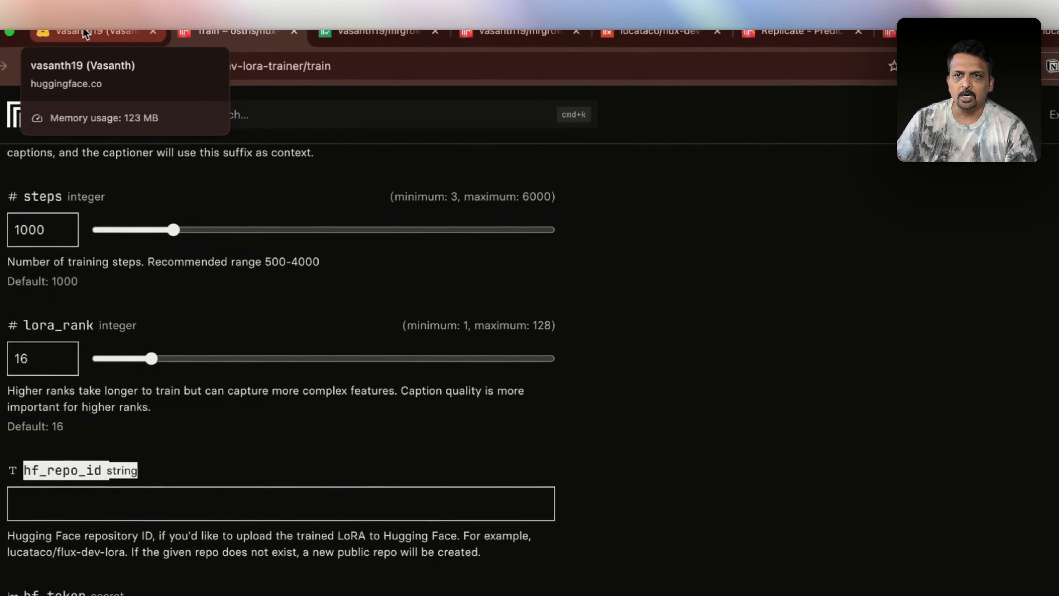
In Hugging Face, choose New Model from the account menu to start a model repository
click(189, 30)
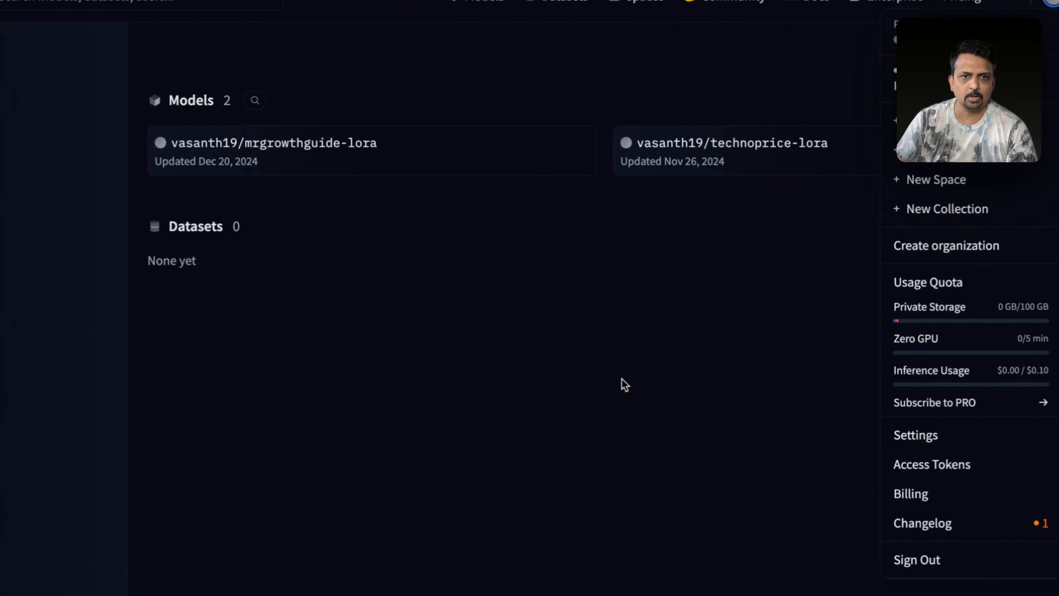
click(462, 495)
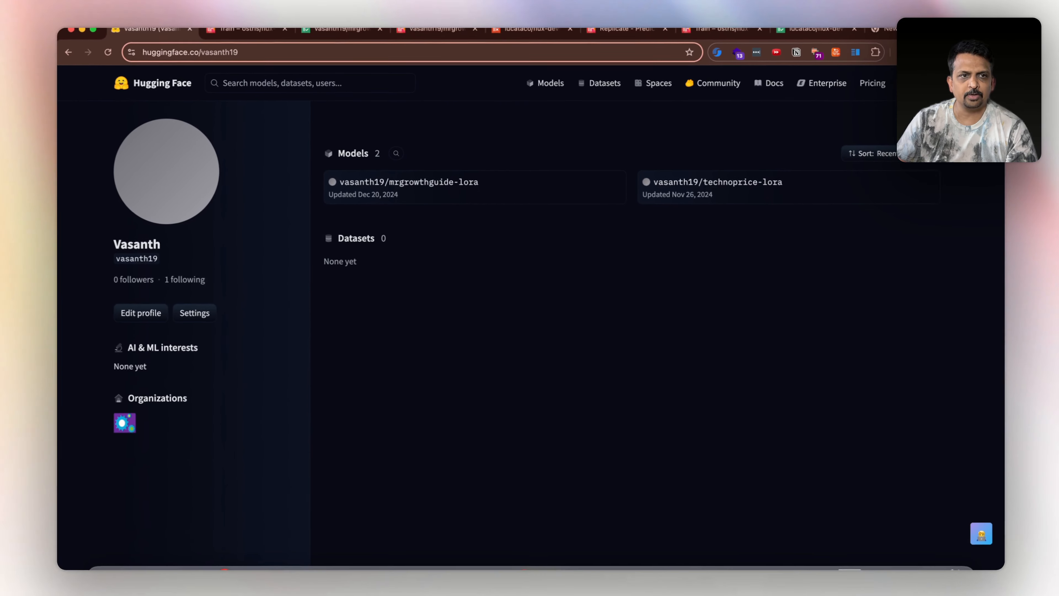
click(927, 84)
click(856, 167)
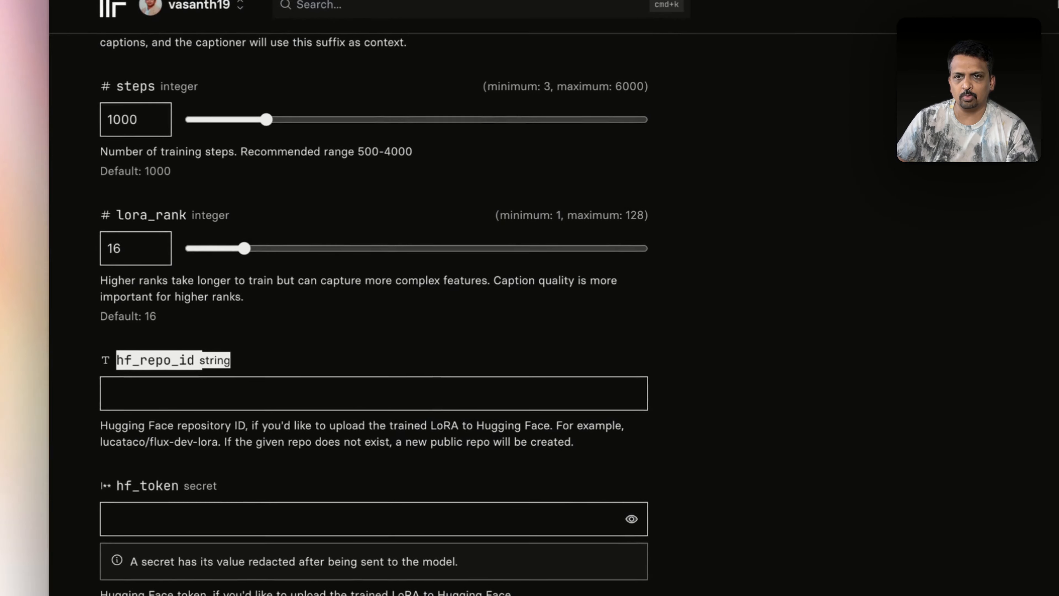
scroll(280, 371, up, 14)
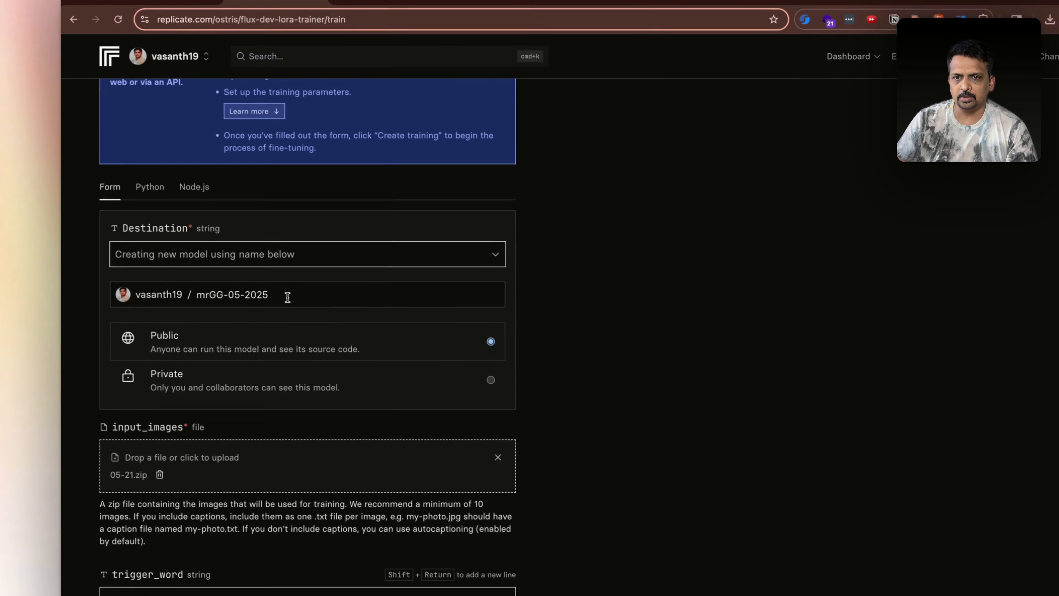
Create the Hugging Face model repository mrGG-05-2025 with no license and copy its full name
drag(267, 295, 186, 288)
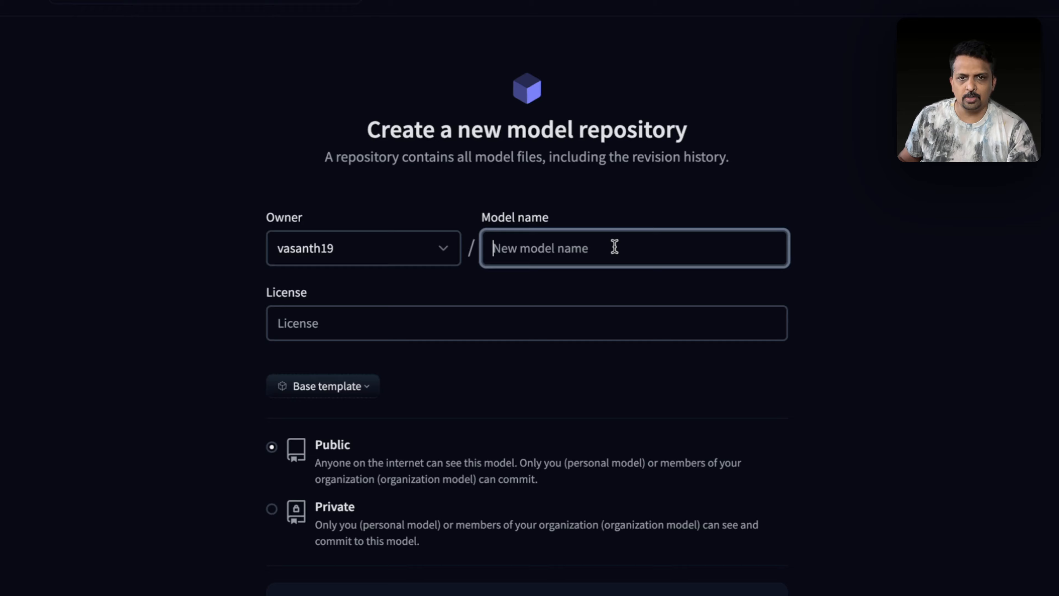
key(super+v)
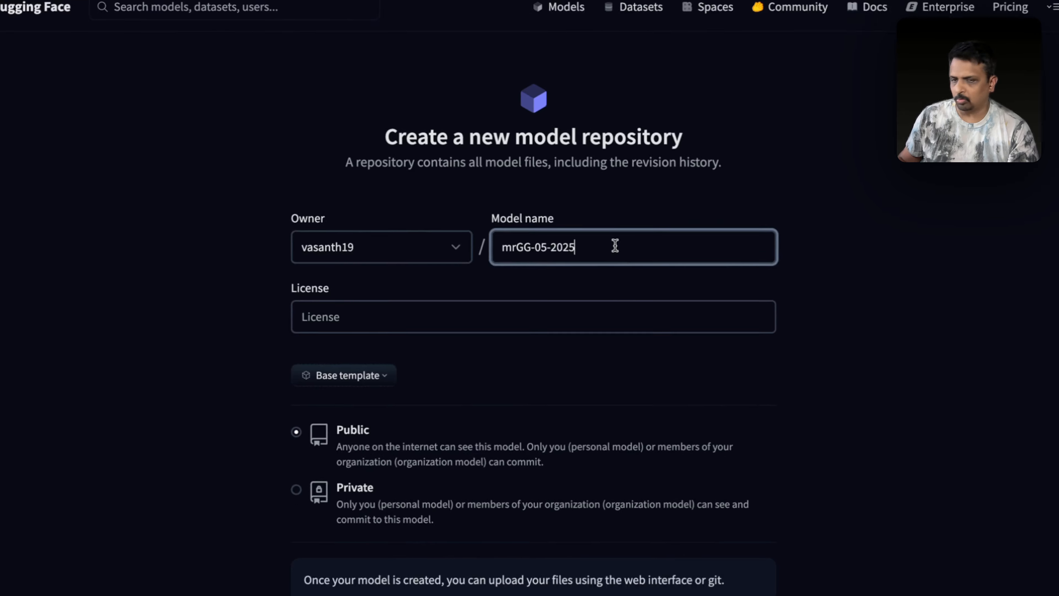
click(381, 324)
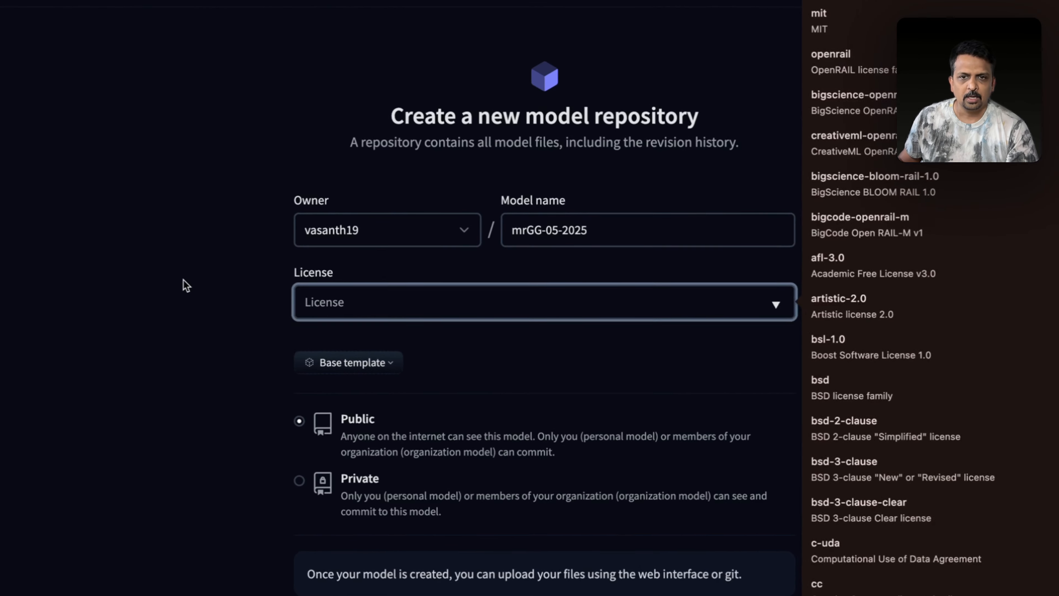
click(186, 286)
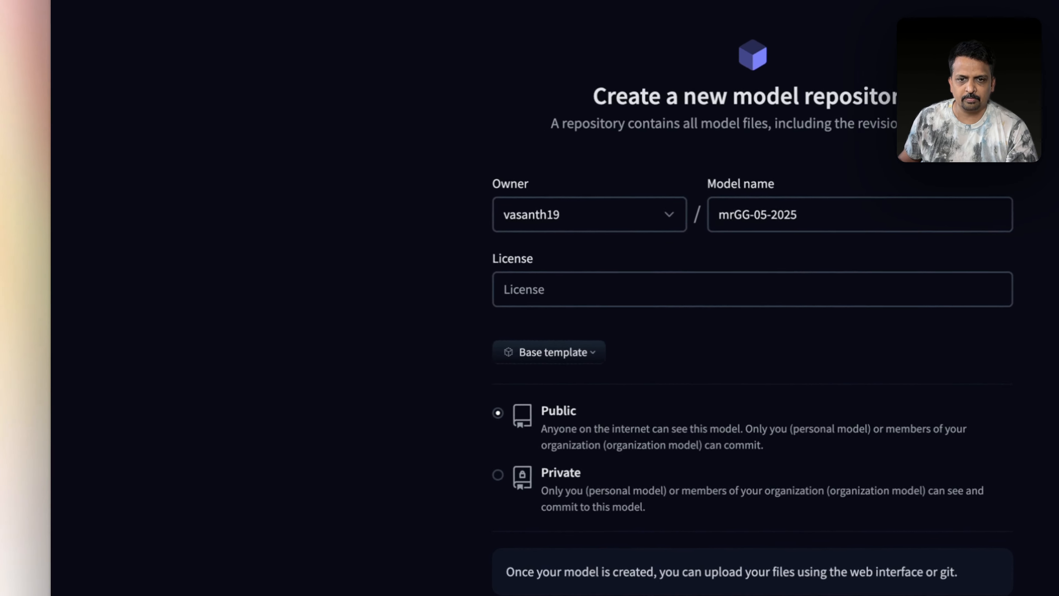
click(417, 543)
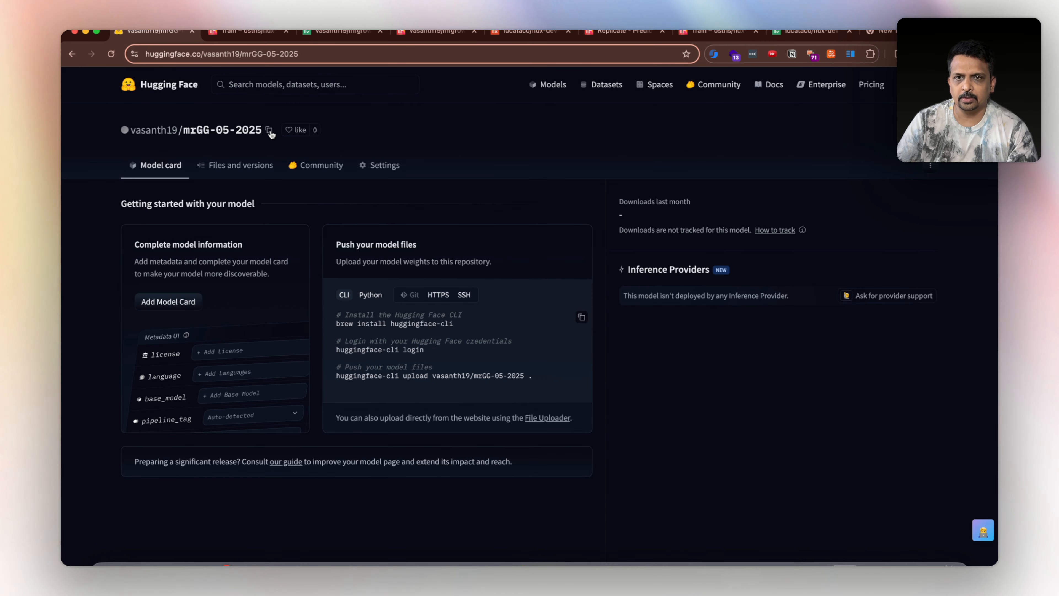
click(269, 130)
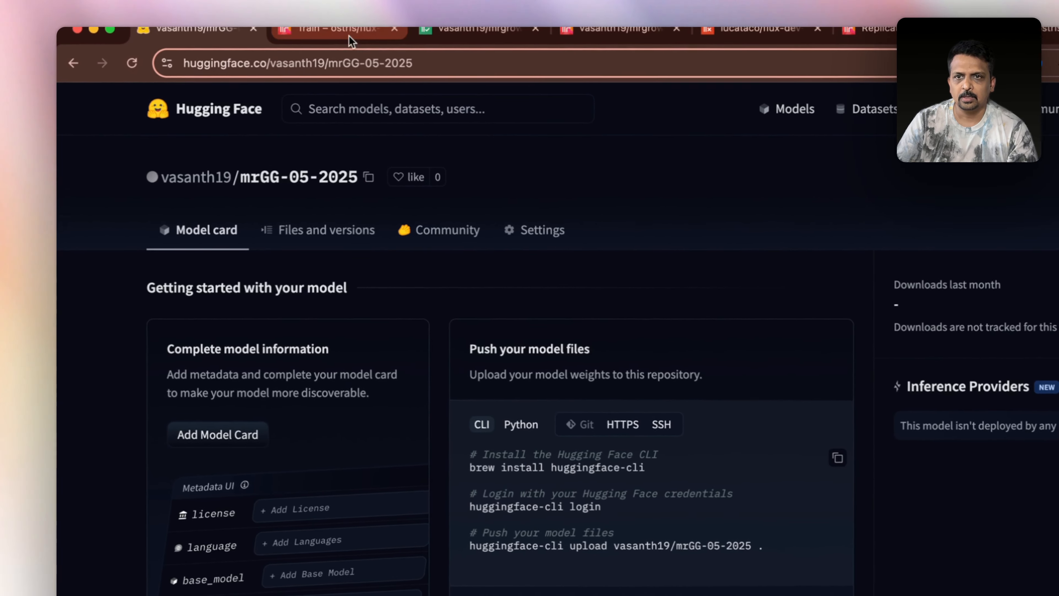
click(351, 35)
Paste the copied repository path ending in mrGG-05-2025 into hf_repo_id and verify it
scroll(313, 343, down, 5)
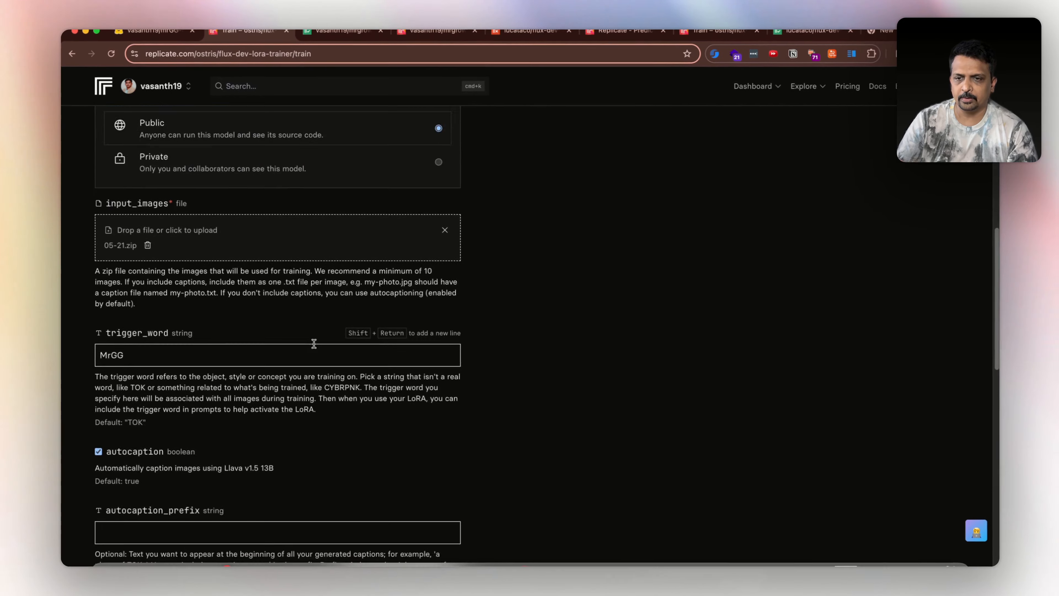
scroll(314, 343, down, 5)
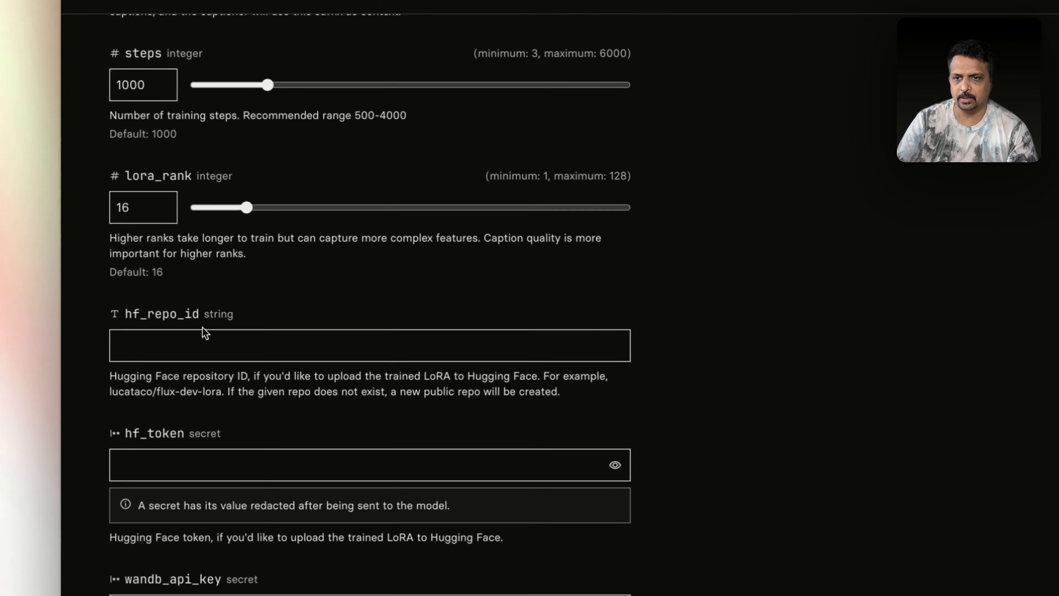
click(175, 340)
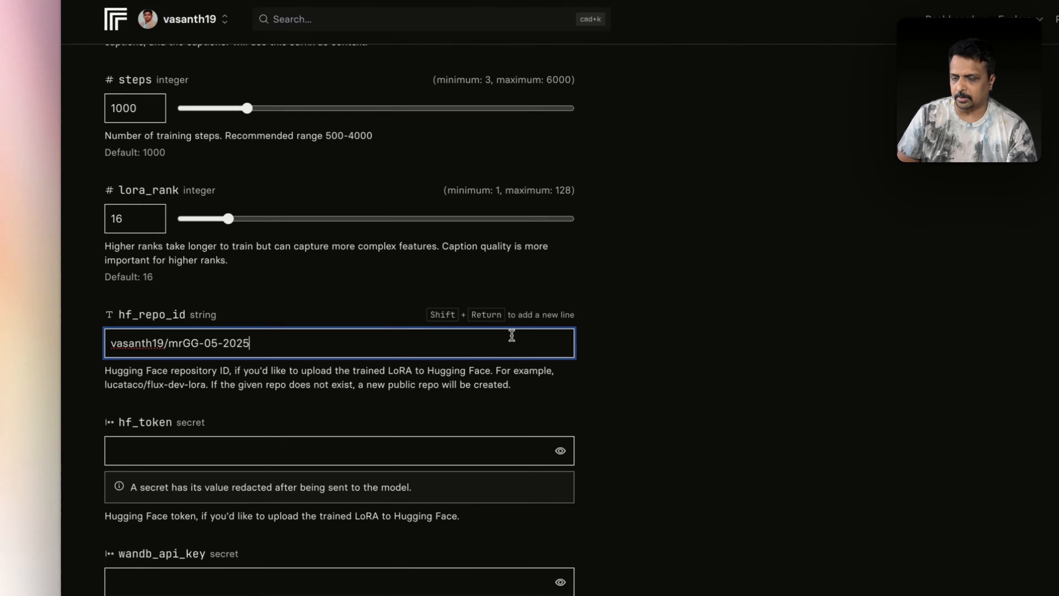
scroll(512, 336, down, 3)
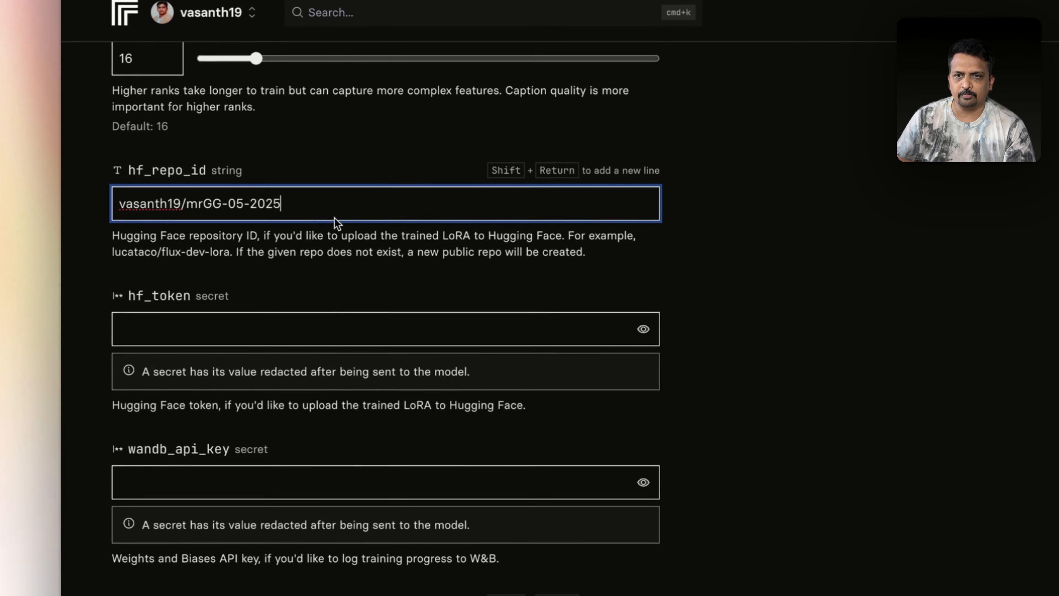
drag(285, 204, 121, 196)
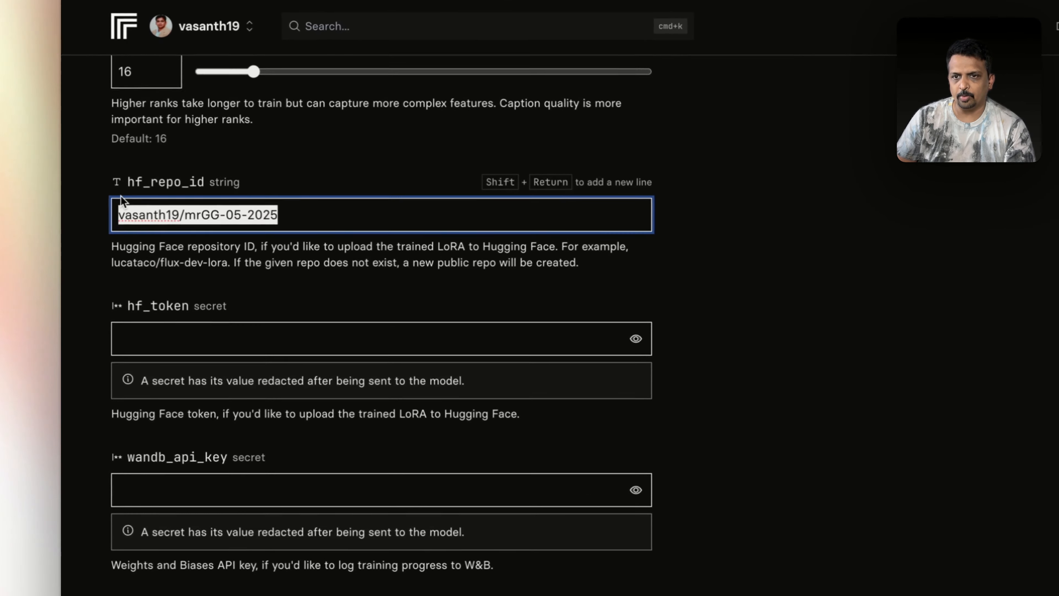
click(840, 286)
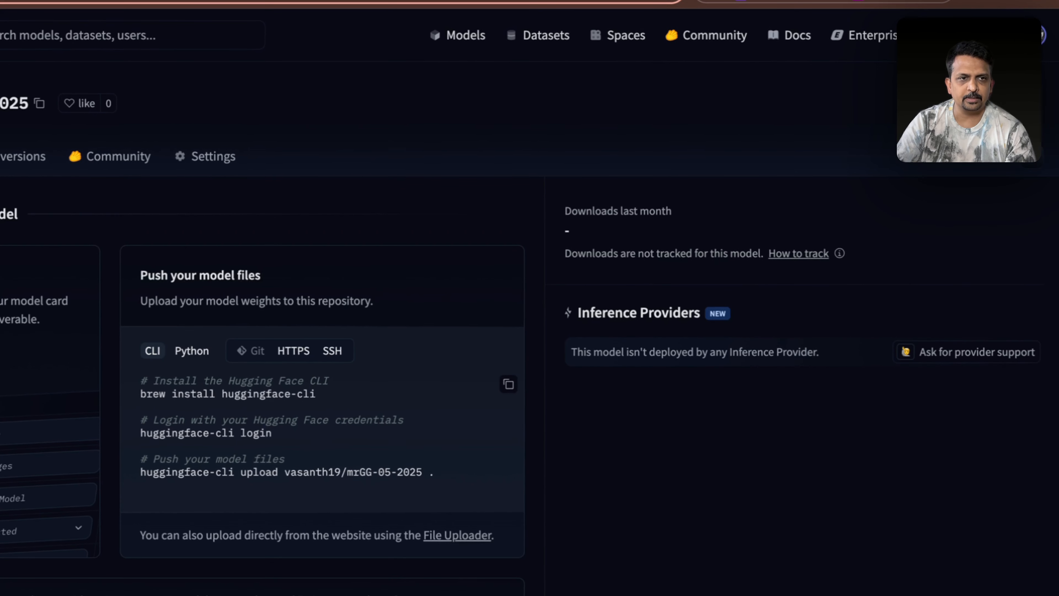
Reach Hugging Face Access Tokens, confirm identity with the saved password, and start a new token
click(1035, 35)
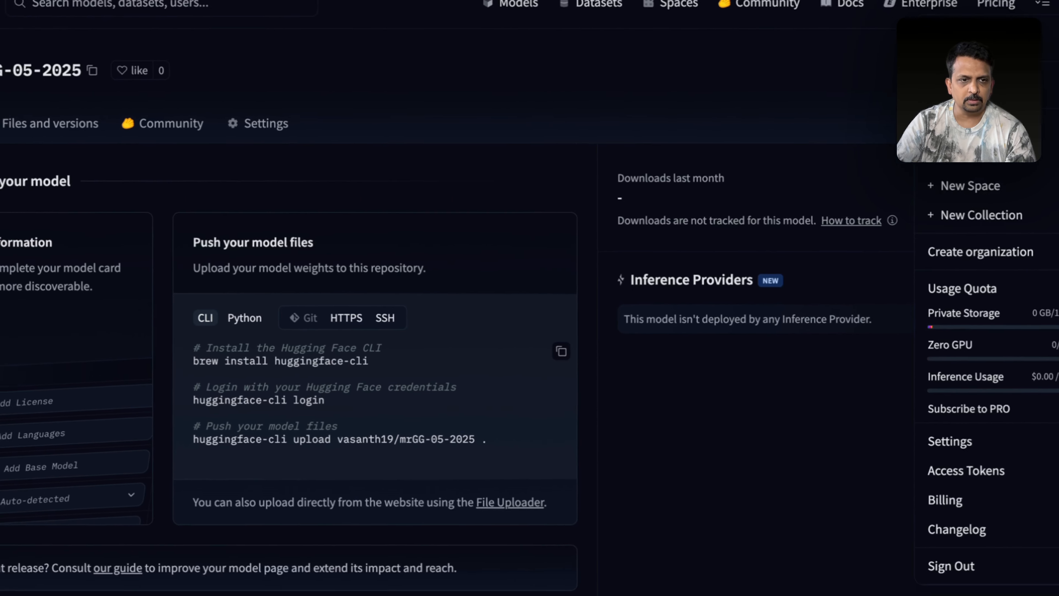
click(944, 500)
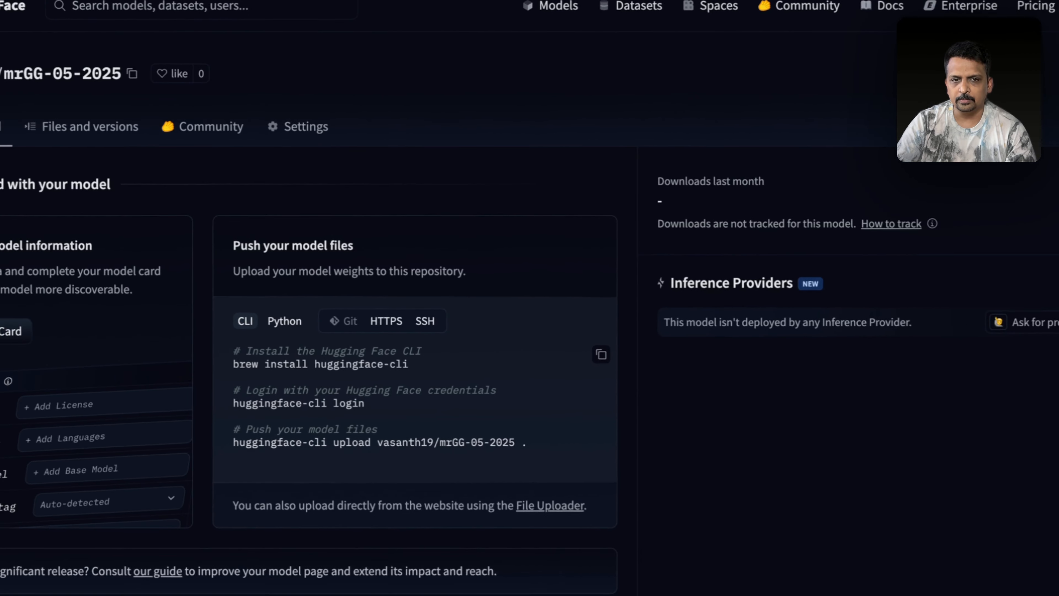
click(485, 269)
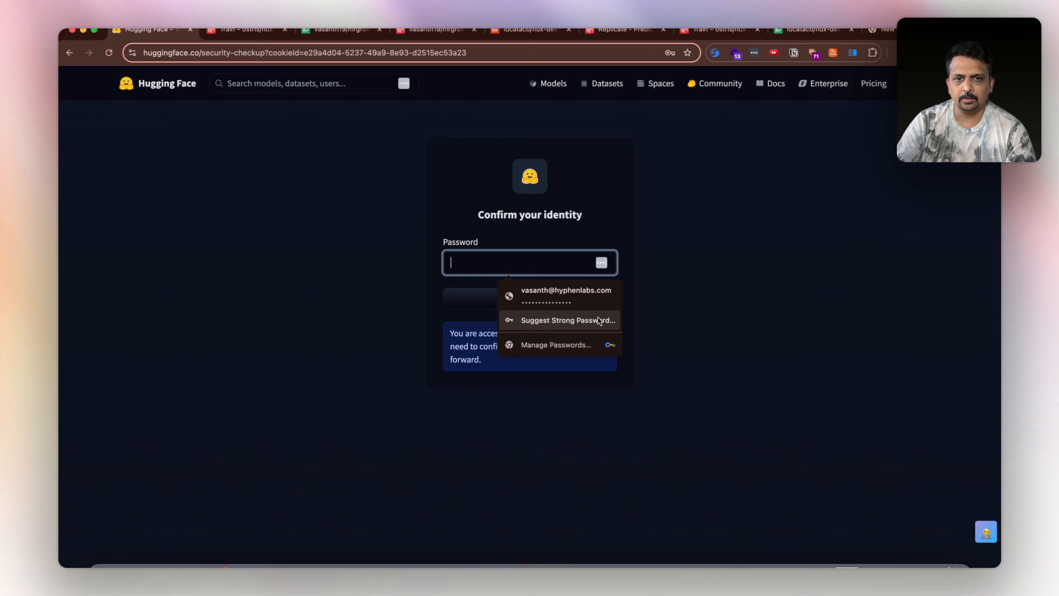
click(555, 297)
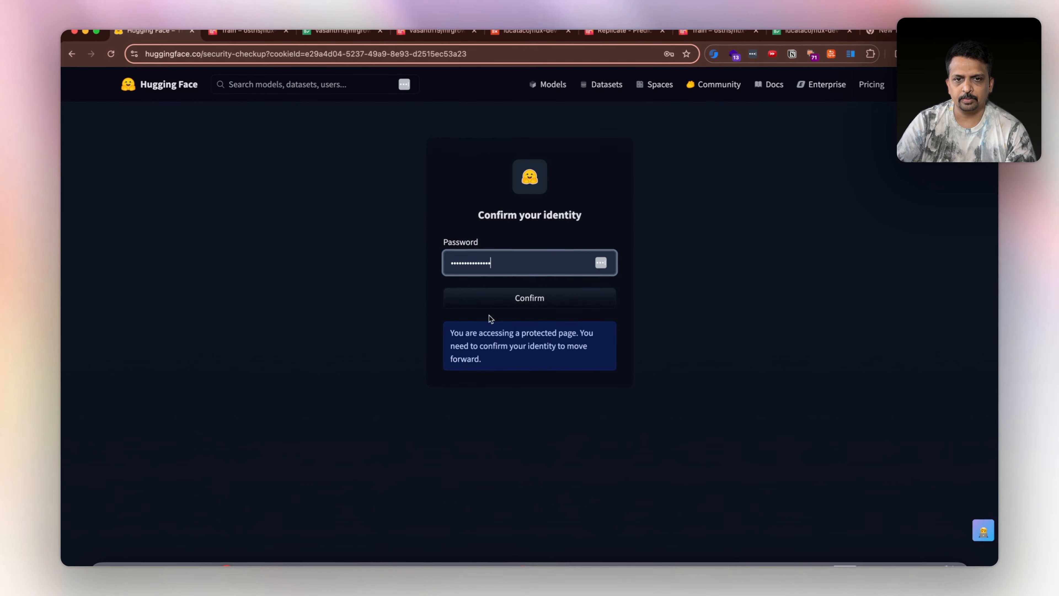
click(505, 298)
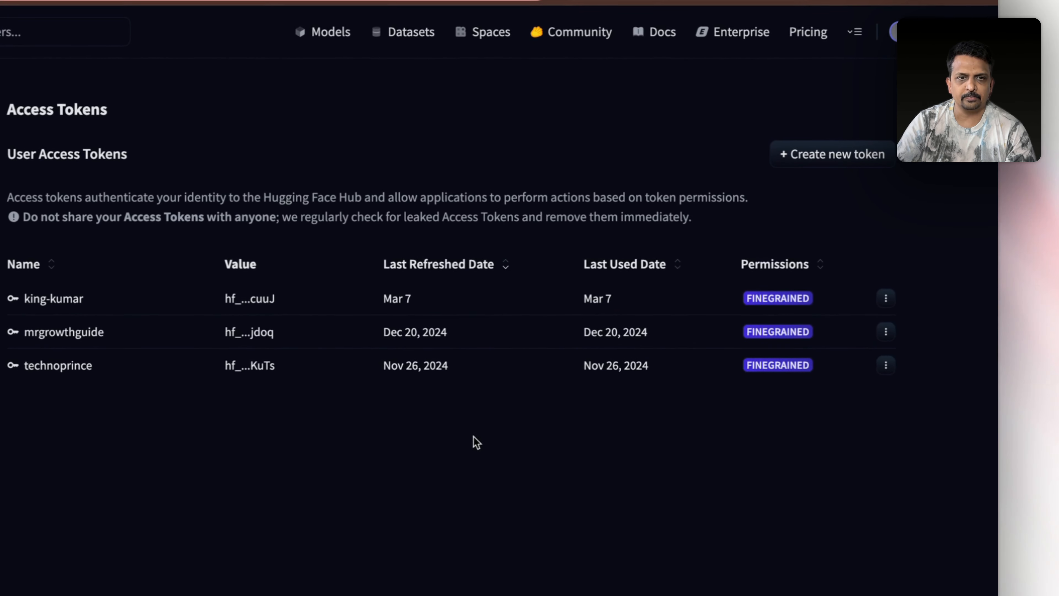
click(832, 154)
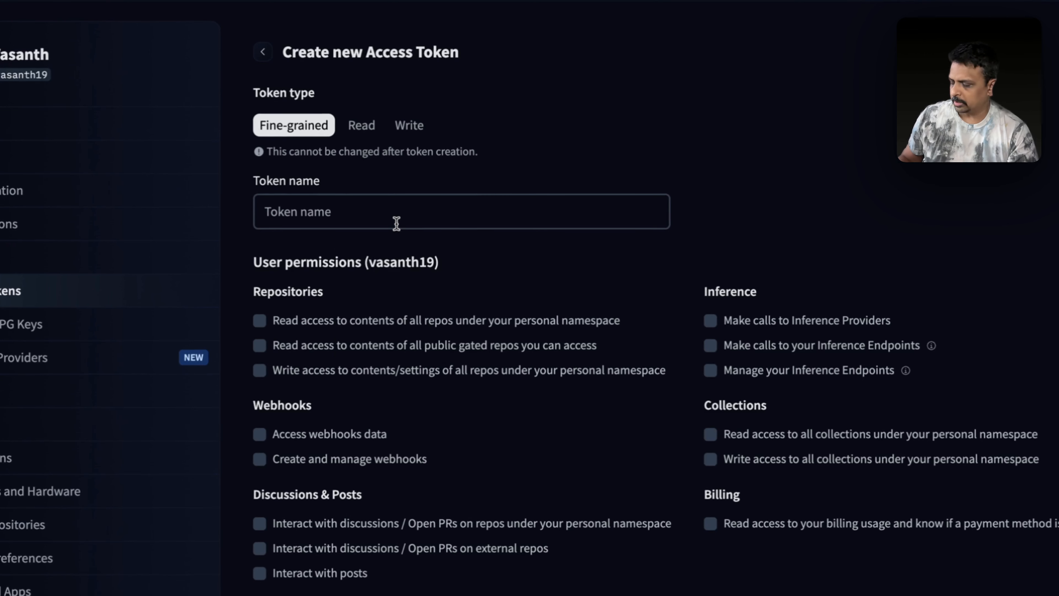
Name the token mrGG-05-2025 and grant repo, inference, collections and webhooks permissions
click(416, 241)
key(super+v)
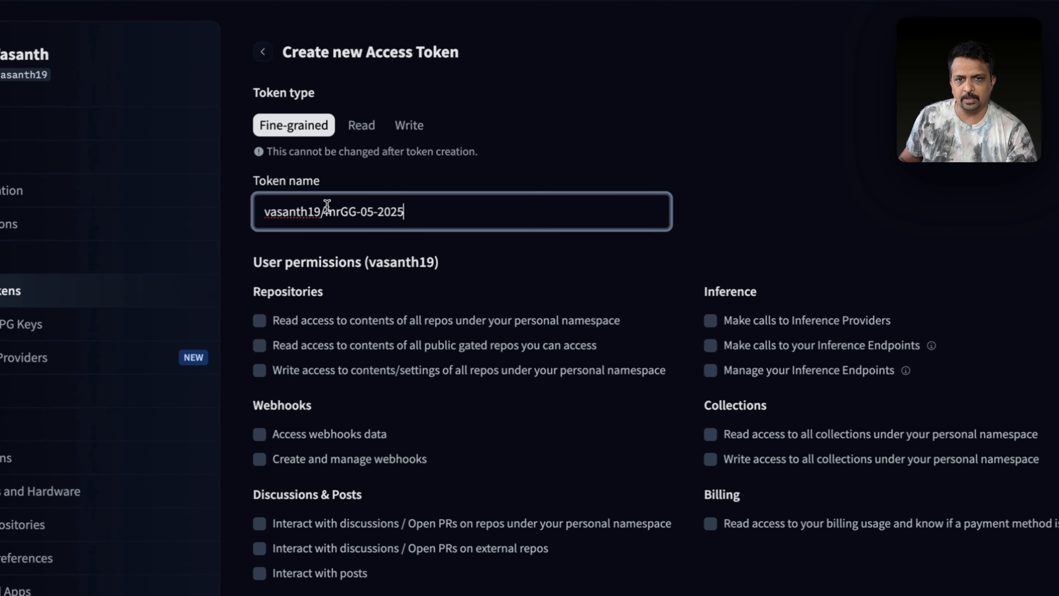
click(259, 345)
click(260, 370)
click(711, 320)
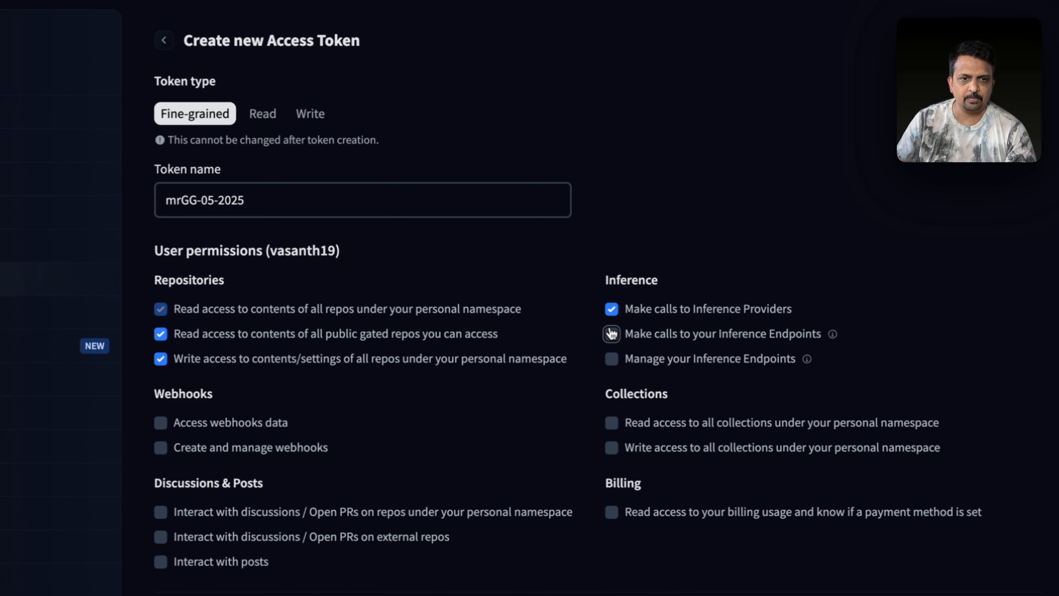
click(612, 359)
click(611, 470)
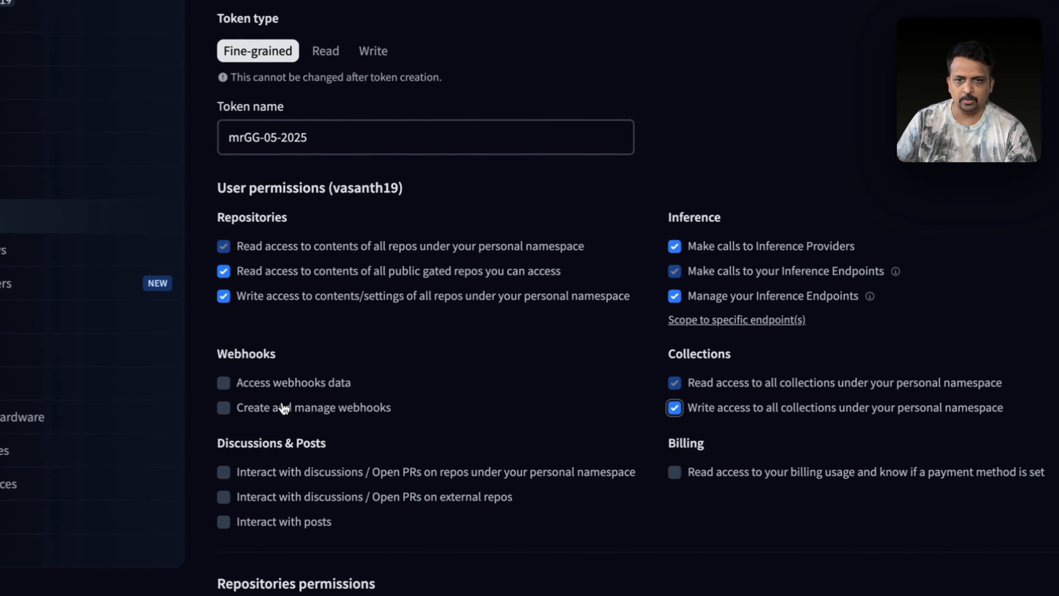
click(160, 445)
click(161, 470)
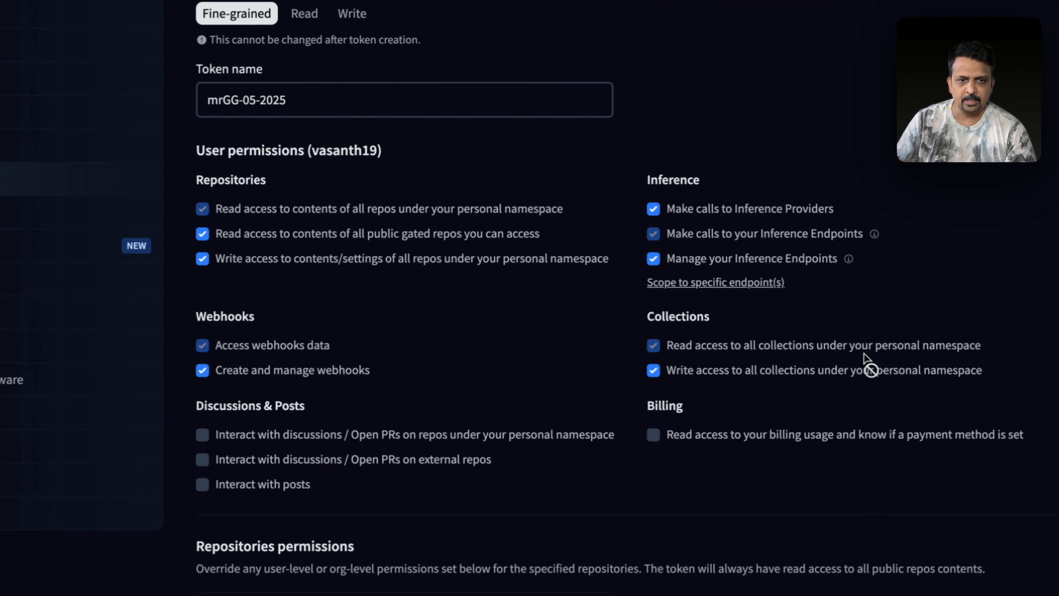
Grant the discussions, billing usage and posts permissions as well
click(652, 440)
click(202, 439)
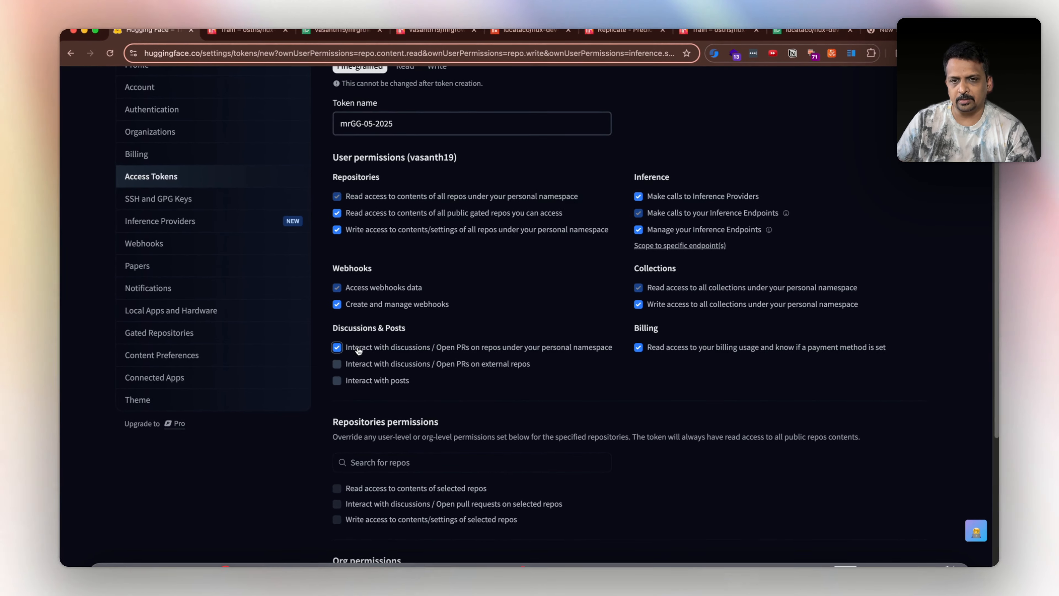
click(351, 365)
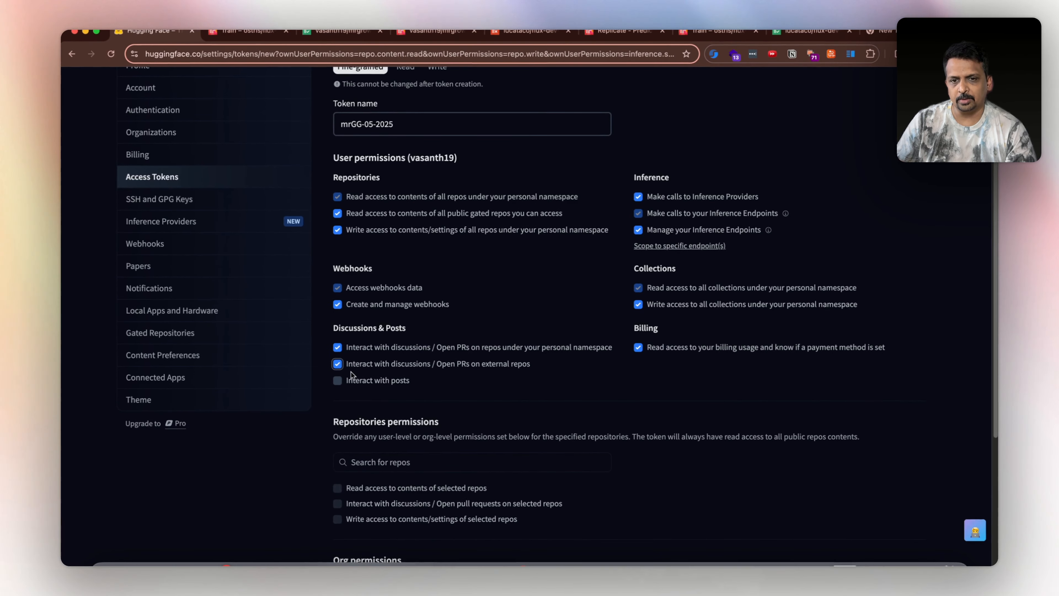
click(337, 380)
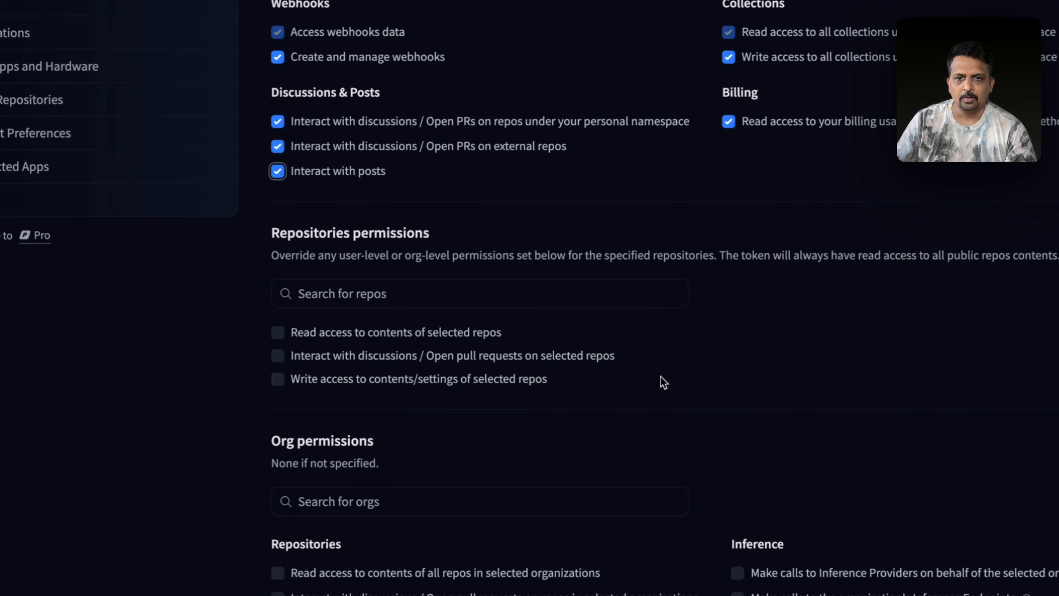
scroll(489, 408, down, 5)
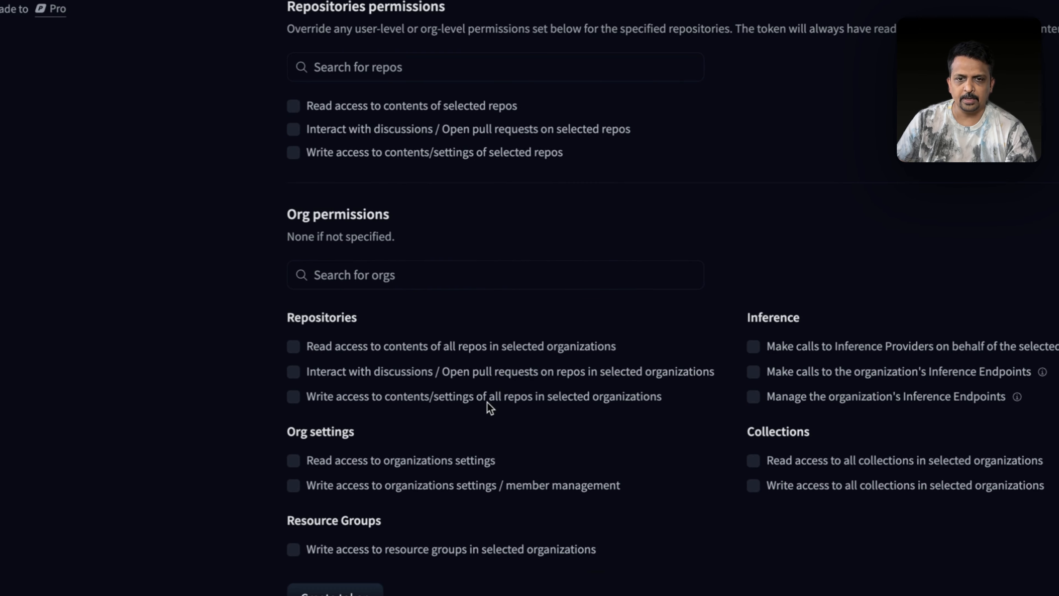
scroll(529, 248, up, 10)
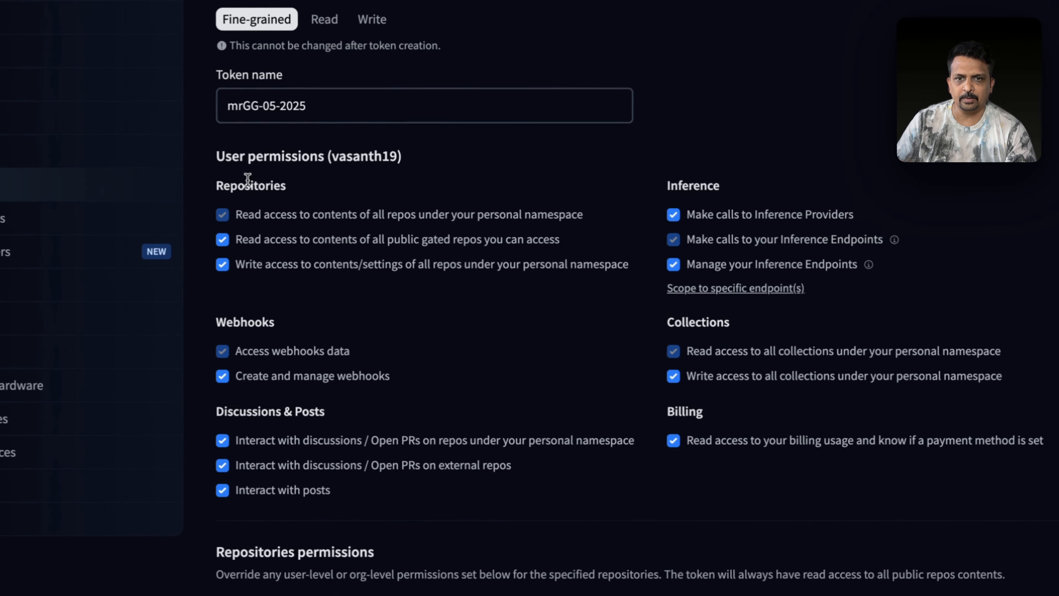
scroll(618, 366, down, 5)
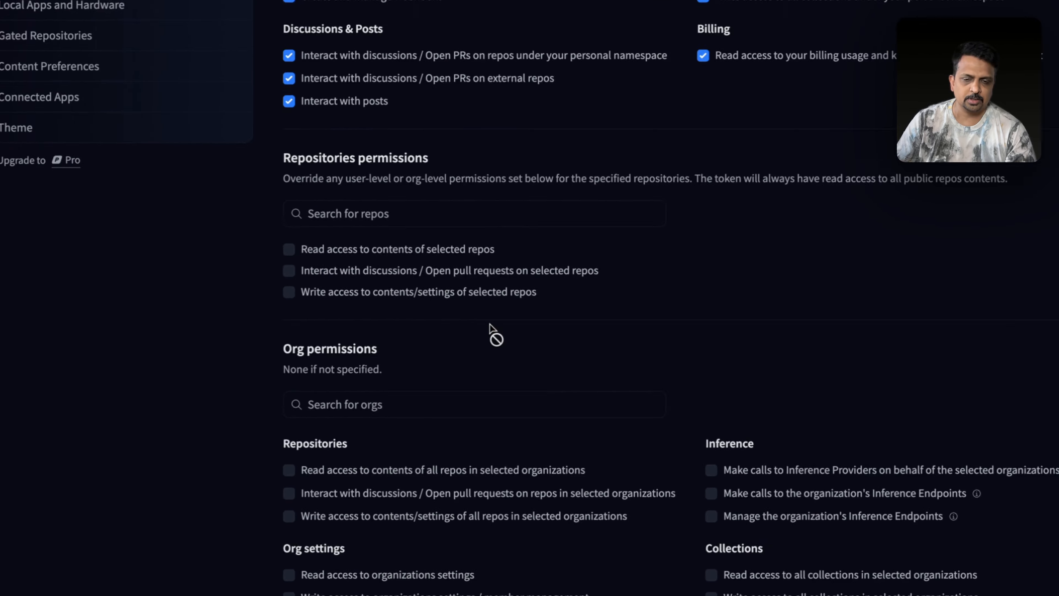
scroll(450, 393, down, 3)
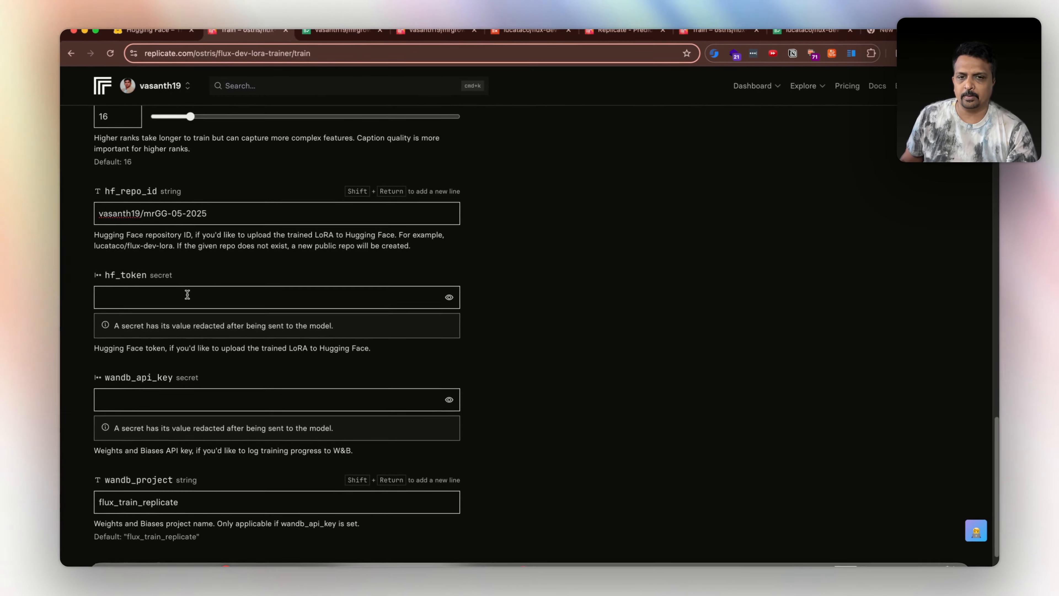
Paste the Hugging Face token into hf_token, submit, and fix the destination name to lowercase mrgg-05-2025
key(super+v)
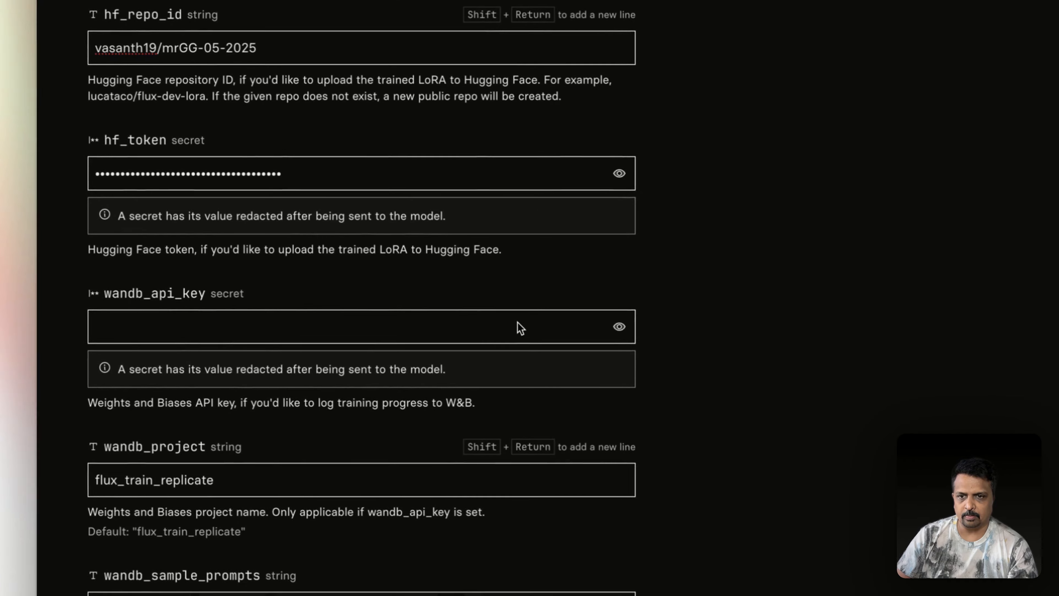
scroll(520, 327, down, 3)
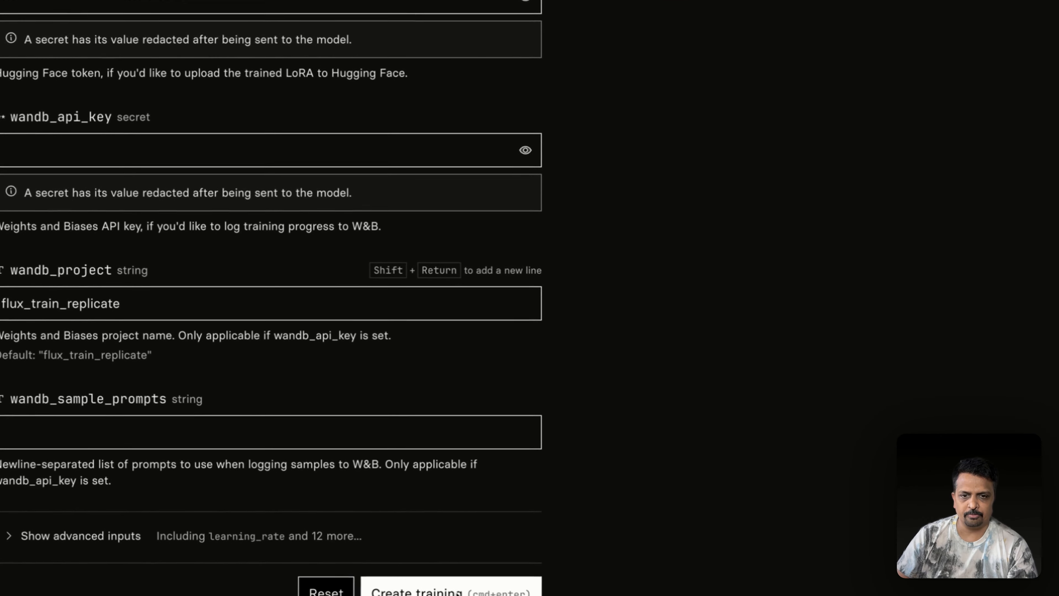
click(475, 592)
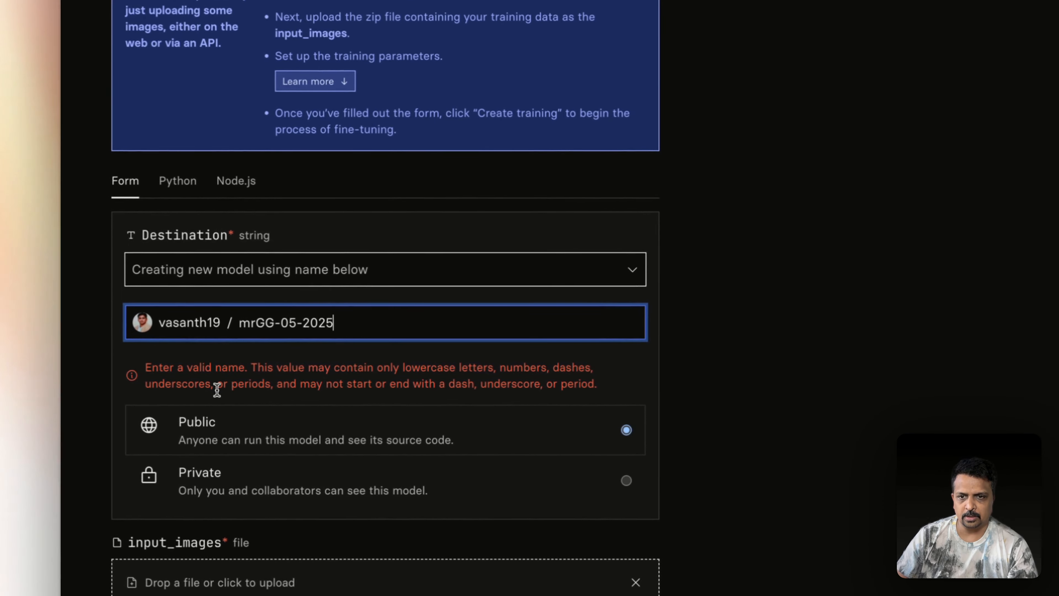
click(294, 384)
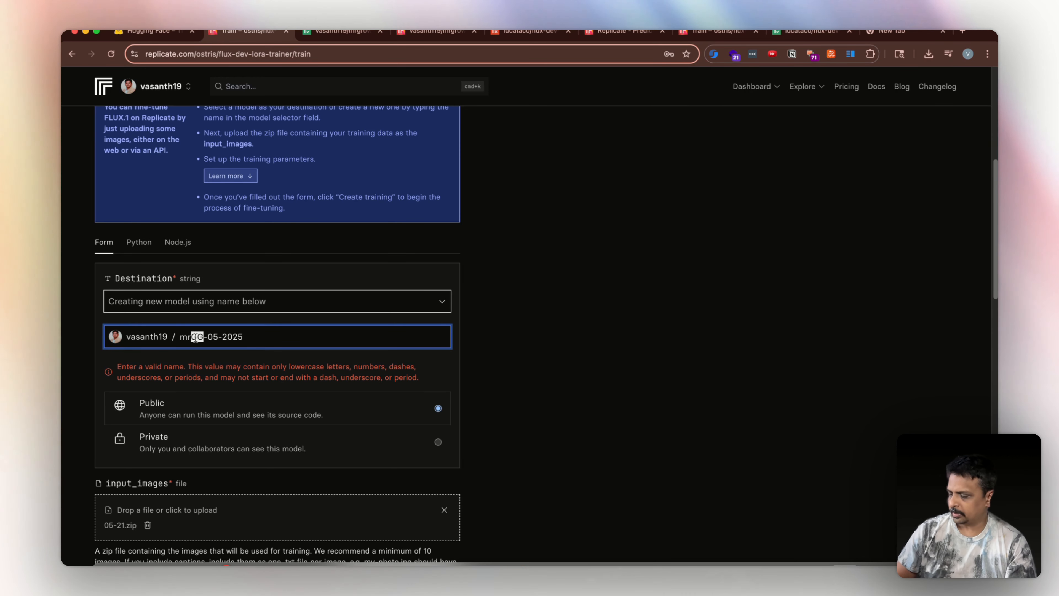
text(gg)
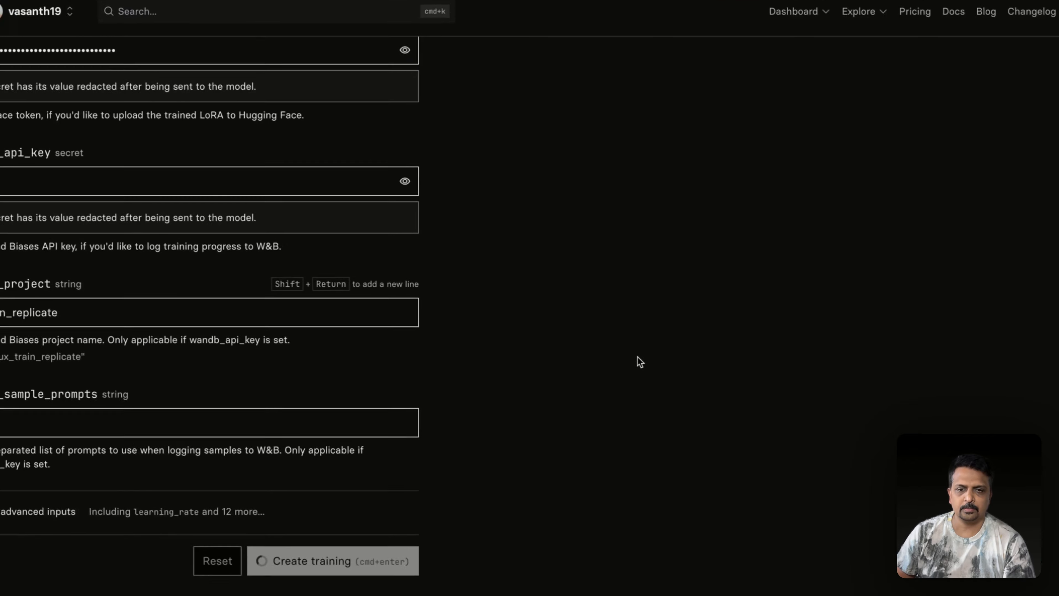
Start the FLUX LoRA training on H100 and follow its logs until it succeeds after 13m 14s
key(super+Return)
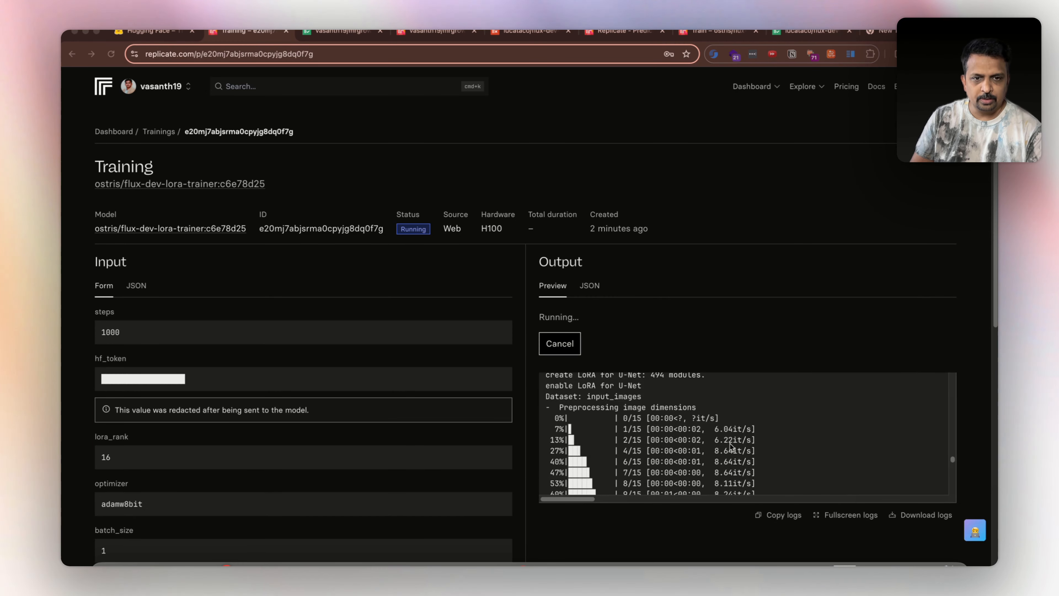
scroll(730, 446, up, 20)
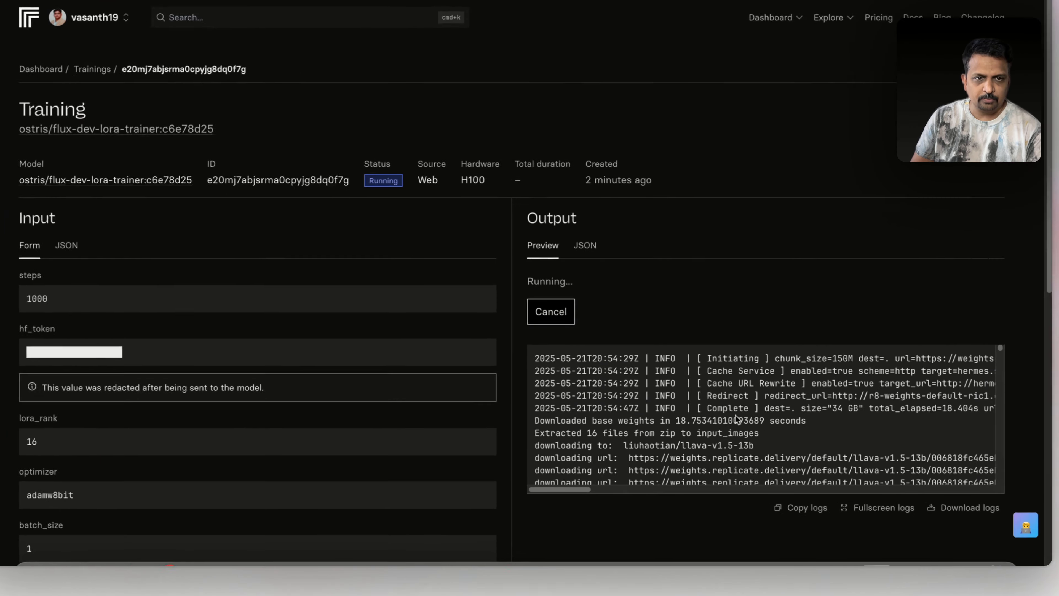
scroll(730, 399, down, 10)
scroll(752, 355, down, 15)
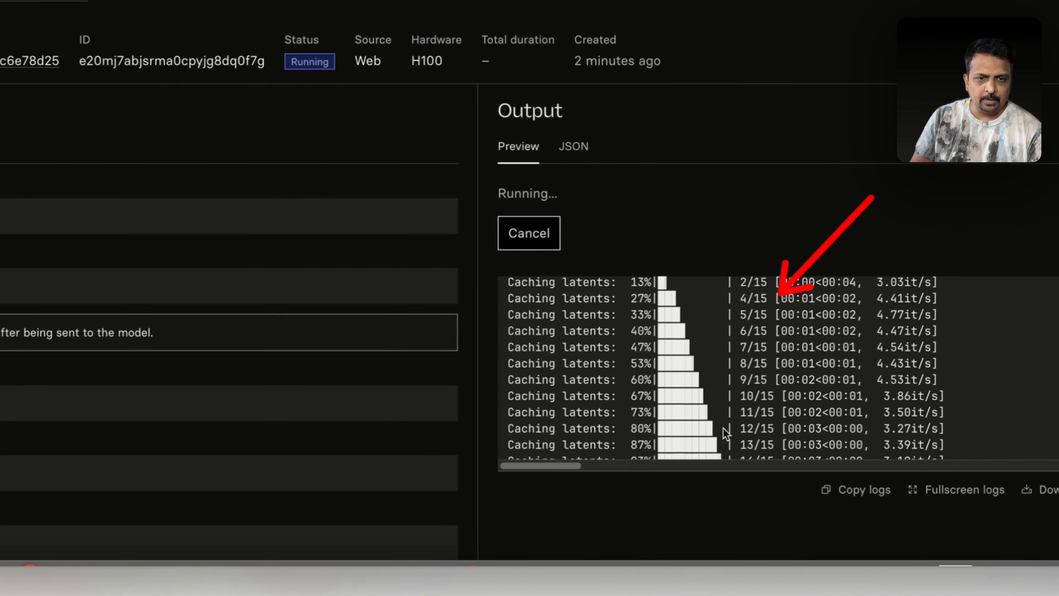
scroll(723, 428, down, 3)
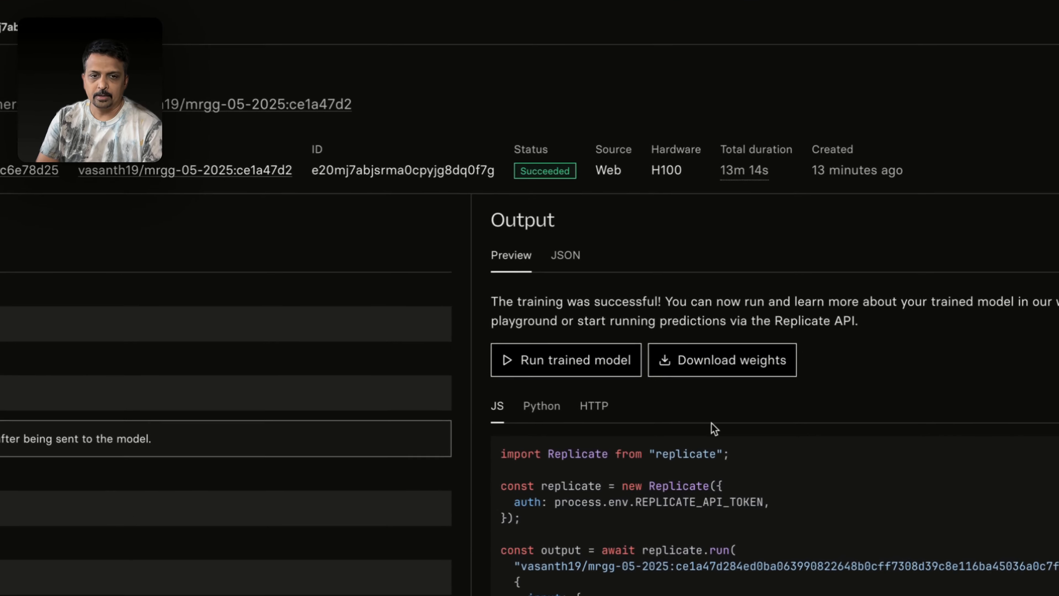
Open the trained mrgg-05-2025 version's playground and enter the MrGG photo prompt
scroll(740, 448, down, 2)
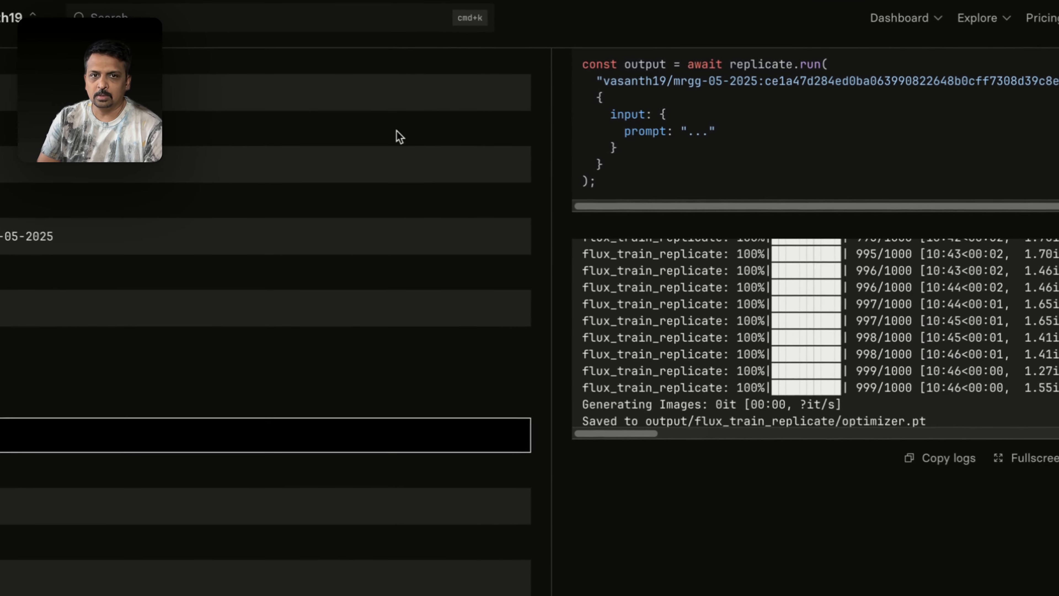
scroll(577, 243, up, 10)
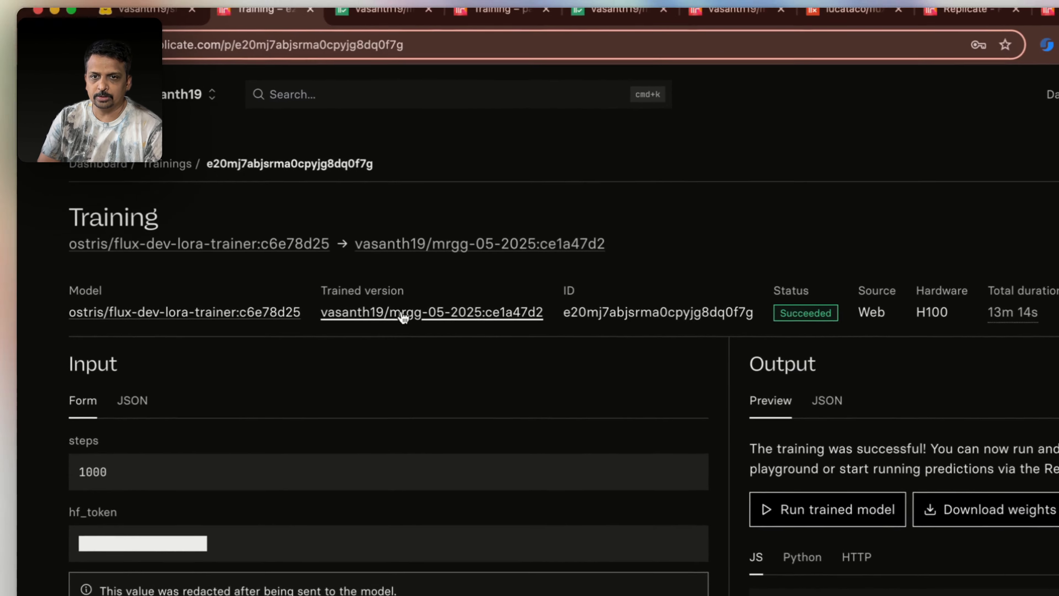
click(258, 245)
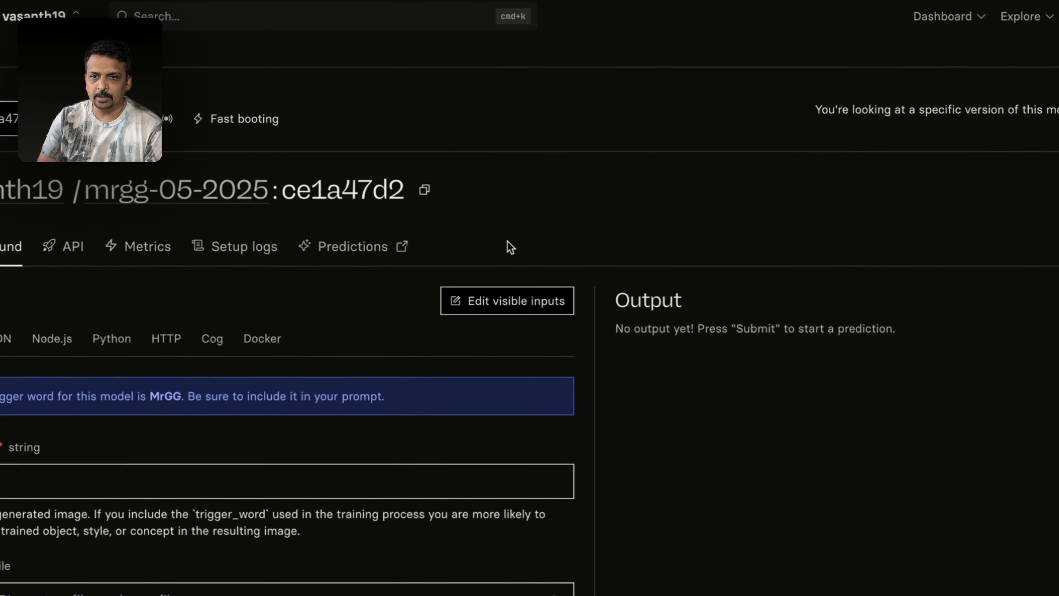
click(13, 484)
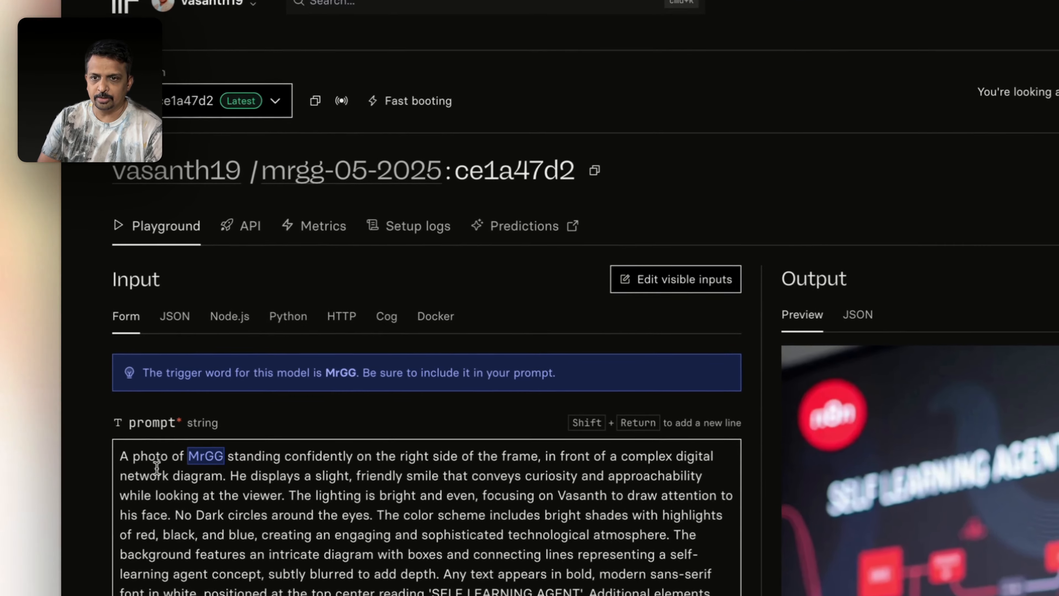
scroll(352, 529, down, 1)
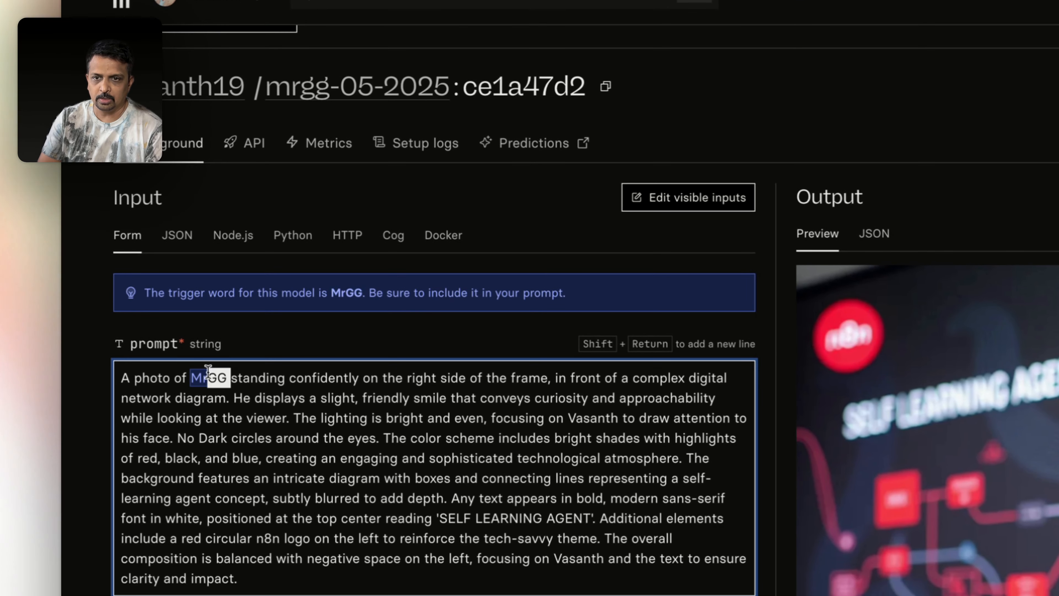
scroll(184, 368, down, 6)
scroll(184, 368, up, 5)
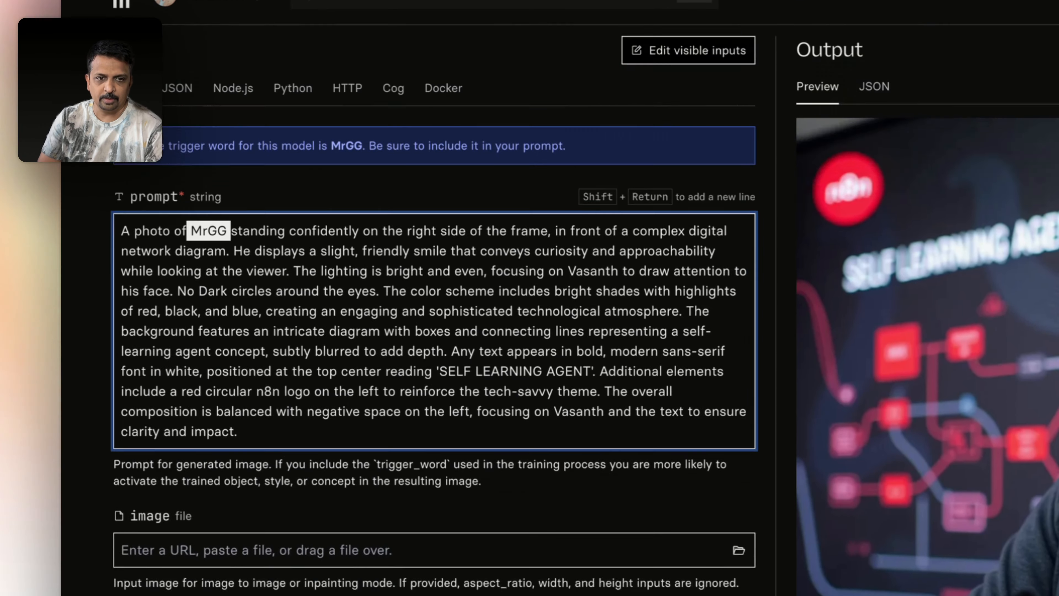